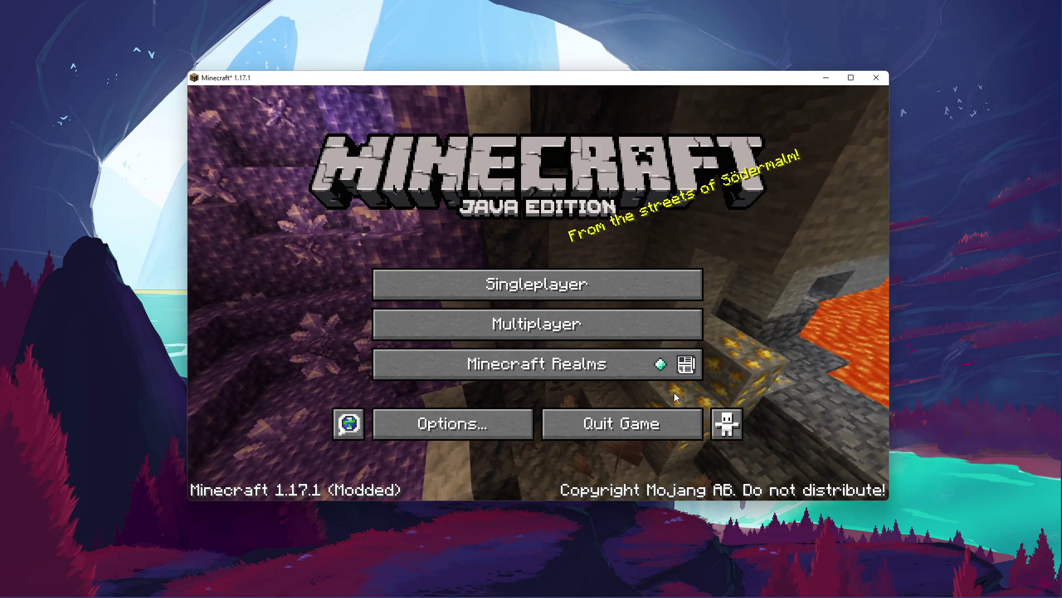
# Open the Options screen from Minecraft's title screen
pyautogui.click(465, 424)
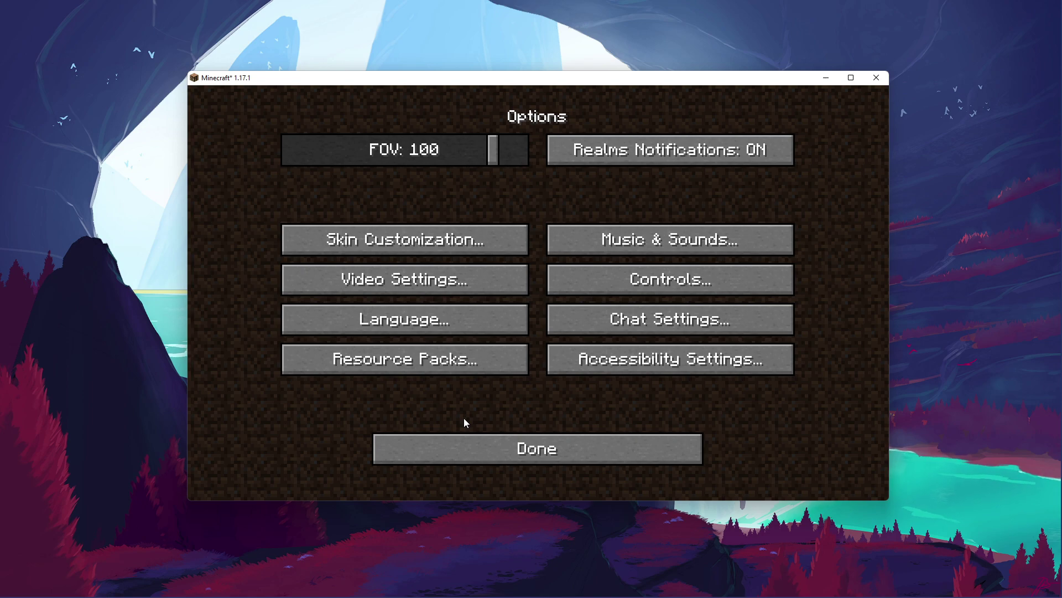
# In Video Settings, try Smooth Lighting values, keep GUI Scale 3, and check the Sildurs Vibrant shader pack
pyautogui.click(393, 284)
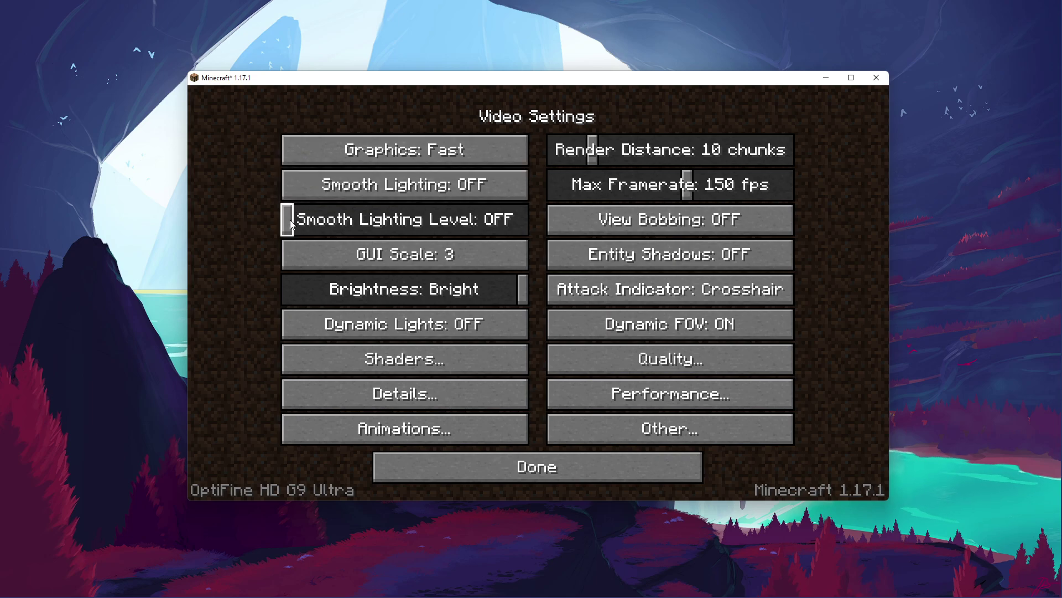
pyautogui.moveTo(290, 221); pyautogui.dragTo(268, 224)
pyautogui.click(424, 252)
pyautogui.click(424, 252)
pyautogui.click(524, 188)
pyautogui.click(510, 222)
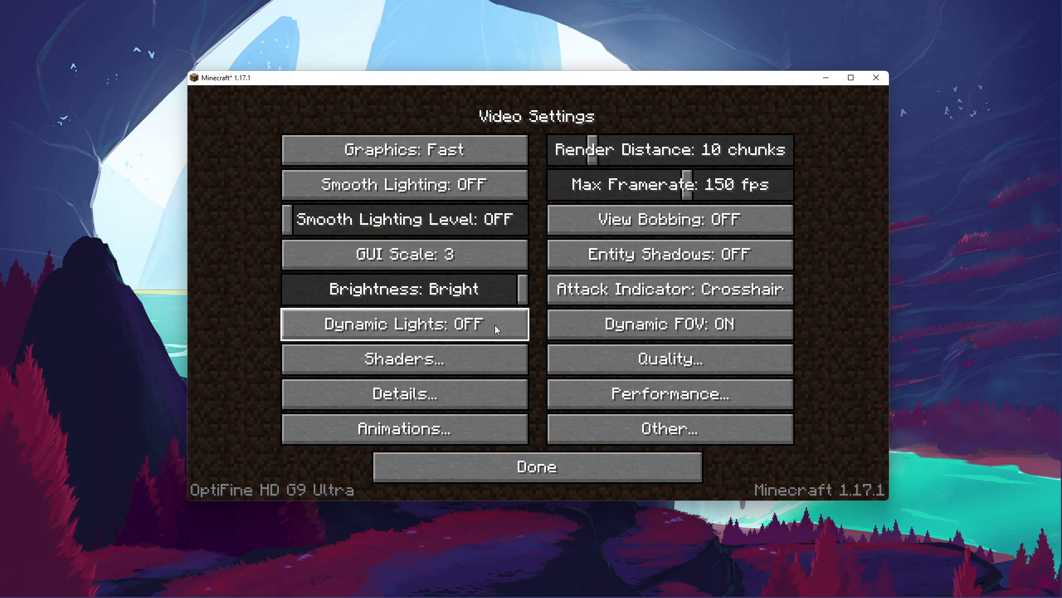
pyautogui.click(488, 360)
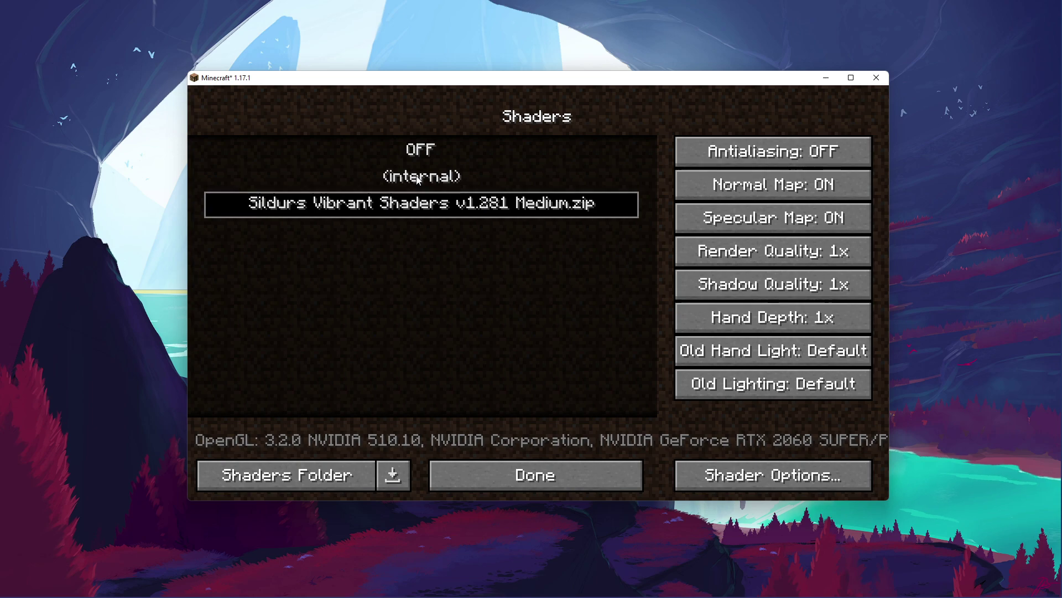
pyautogui.click(468, 476)
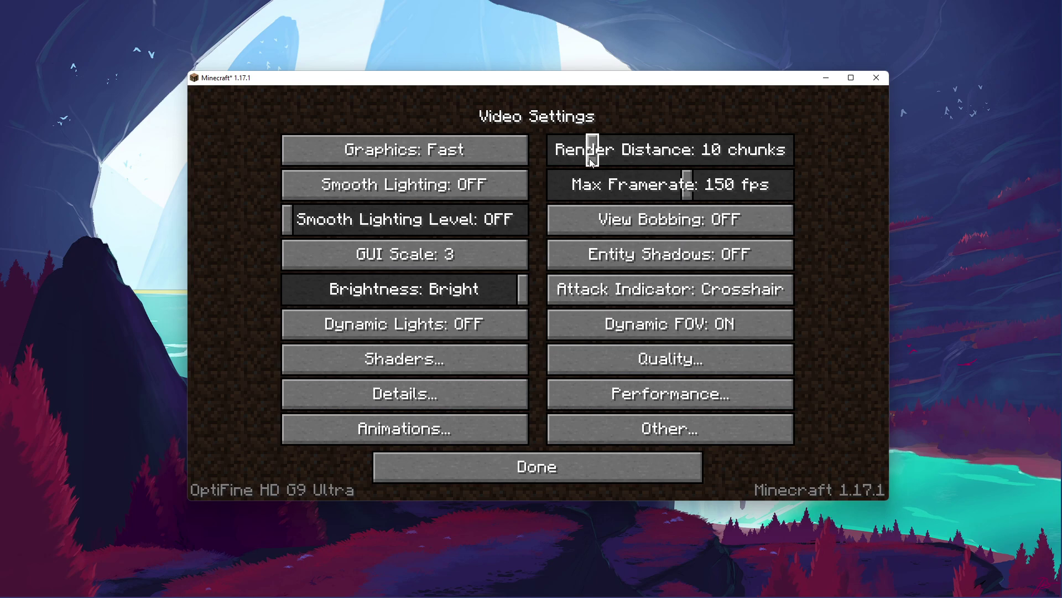
# In Detail Settings, test the Sun & Moon and Fog toggles, leaving Fog set to OFF
pyautogui.click(473, 393)
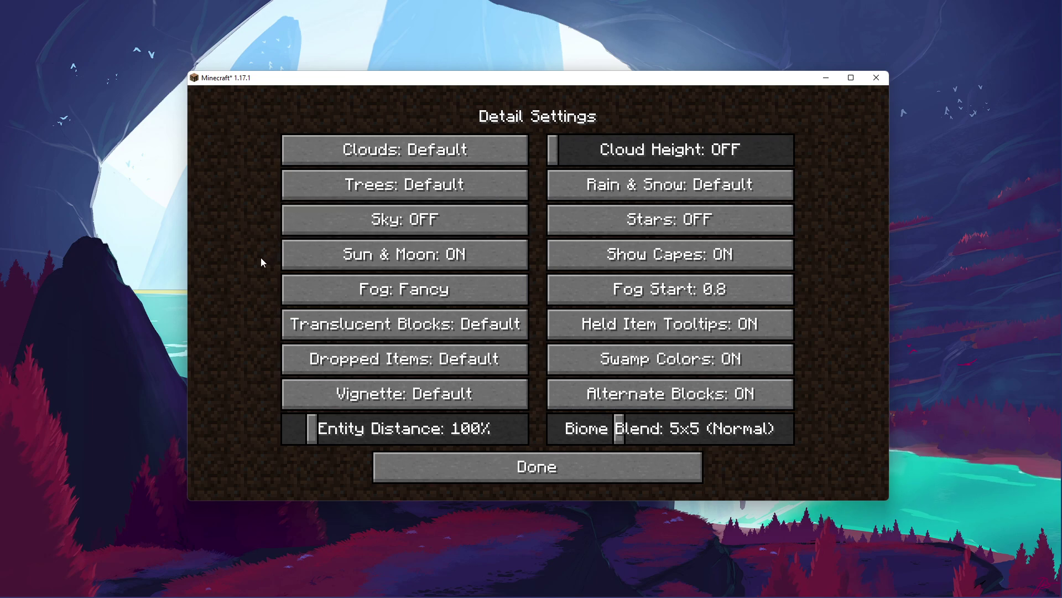
pyautogui.click(284, 258)
pyautogui.click(283, 258)
pyautogui.click(288, 293)
pyautogui.click(289, 293)
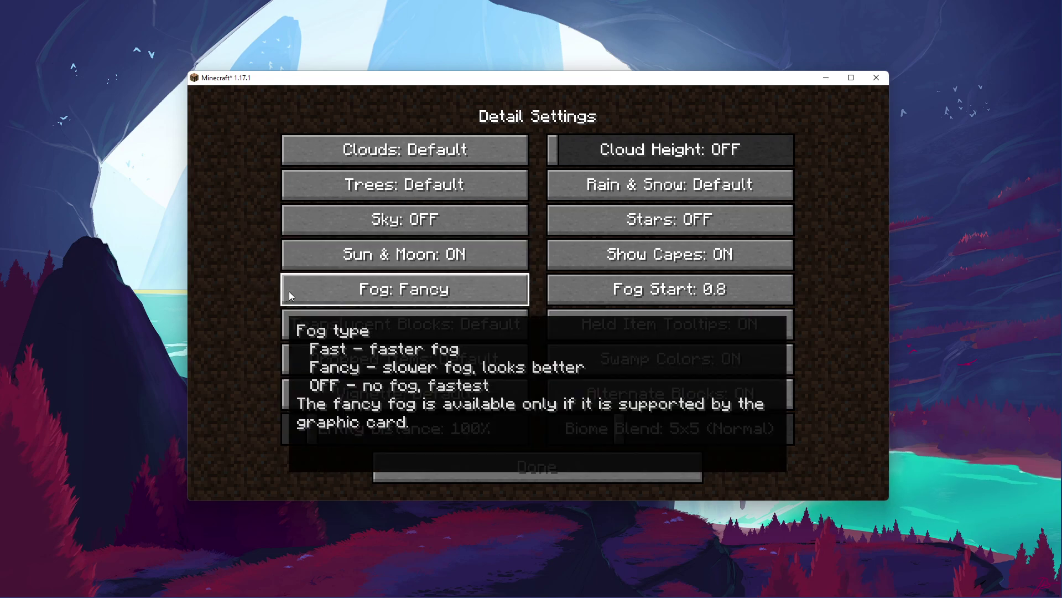
pyautogui.click(288, 291)
pyautogui.click(288, 291)
pyautogui.click(288, 291)
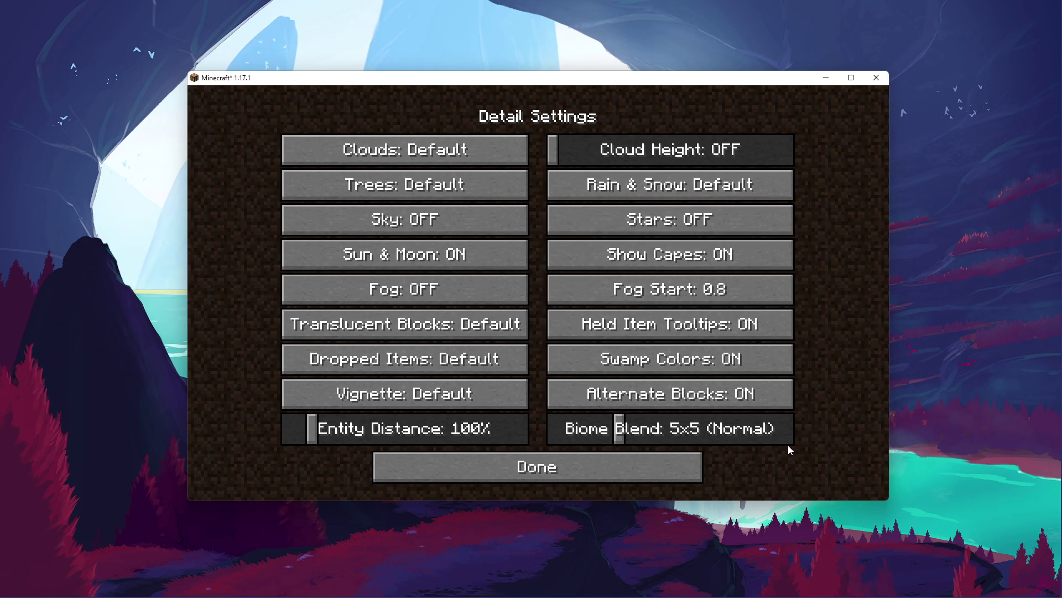
pyautogui.click(684, 466)
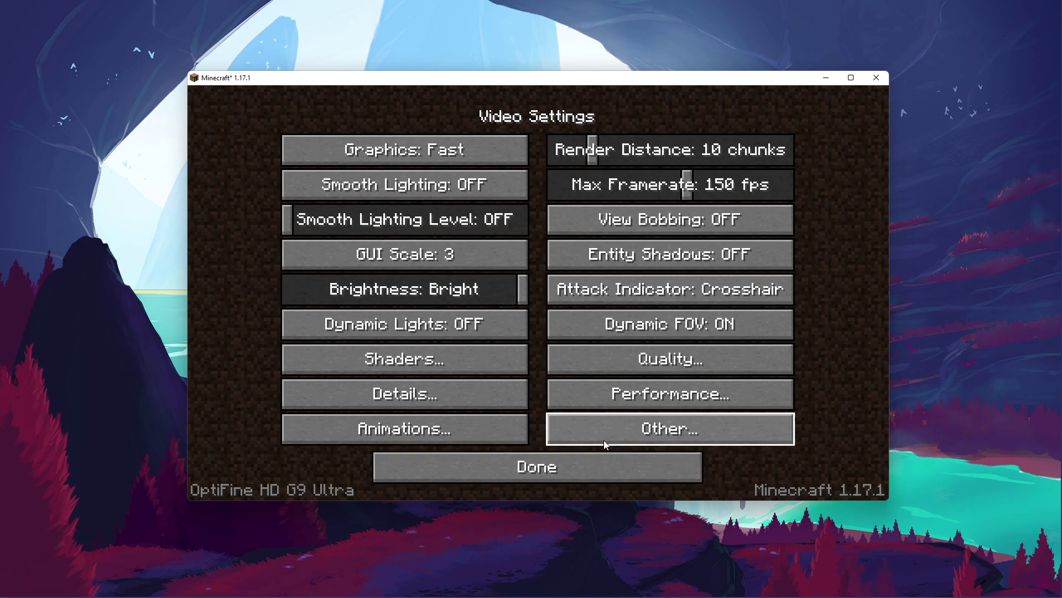
pyautogui.click(429, 430)
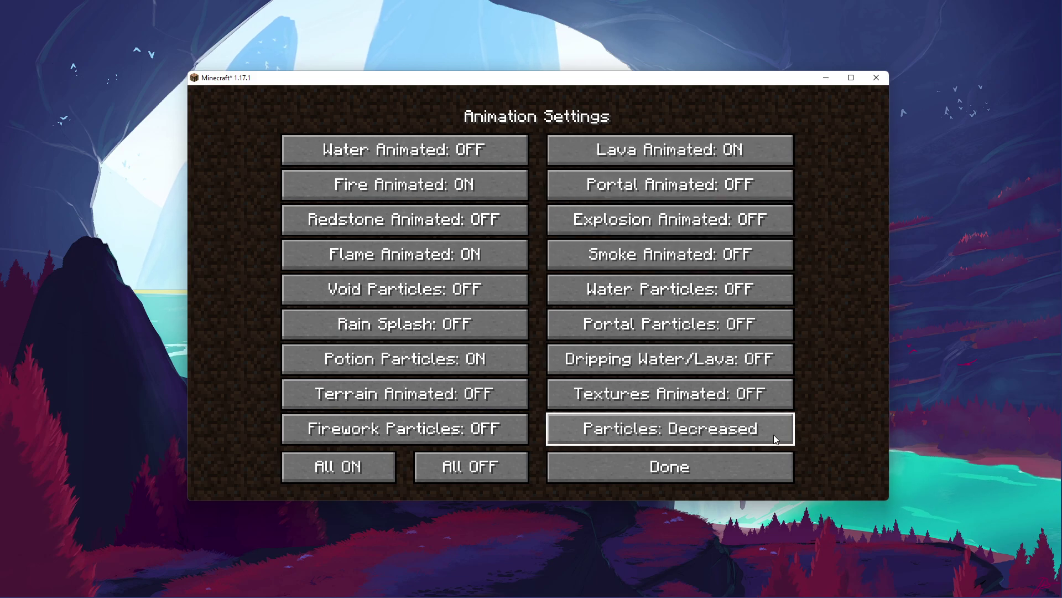
pyautogui.click(766, 468)
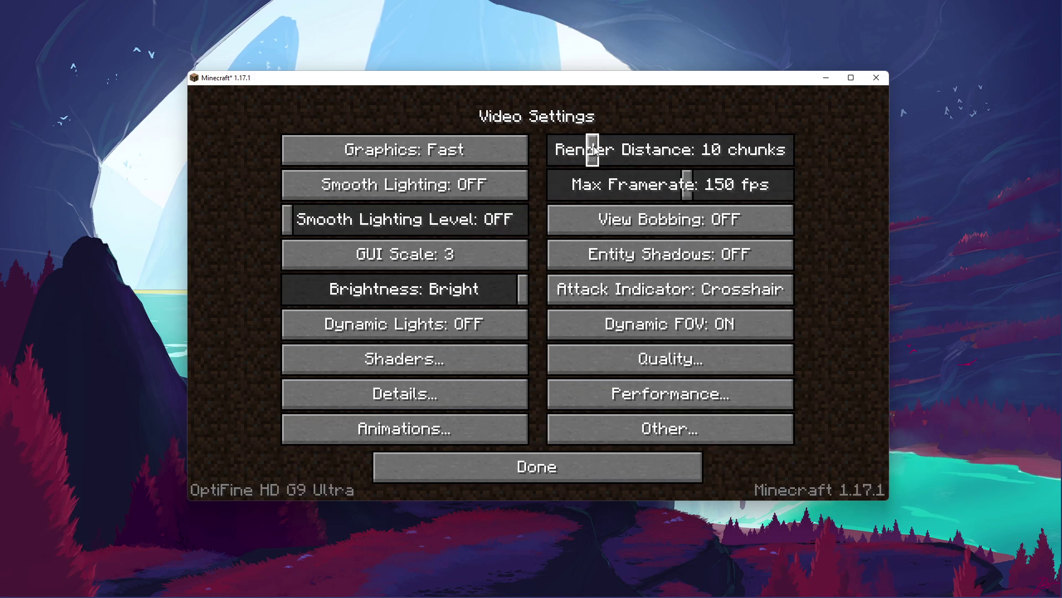
# Set Render Distance to 8 chunks, keeping Max Framerate at 150 fps
pyautogui.moveTo(594, 148); pyautogui.dragTo(582, 149)
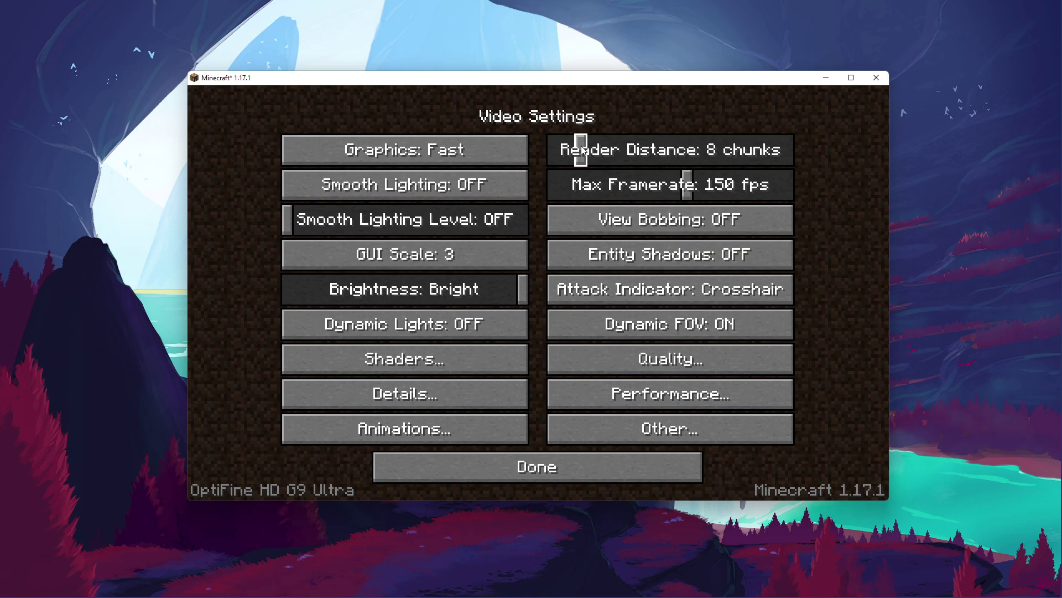
pyautogui.moveTo(583, 150); pyautogui.dragTo(582, 147)
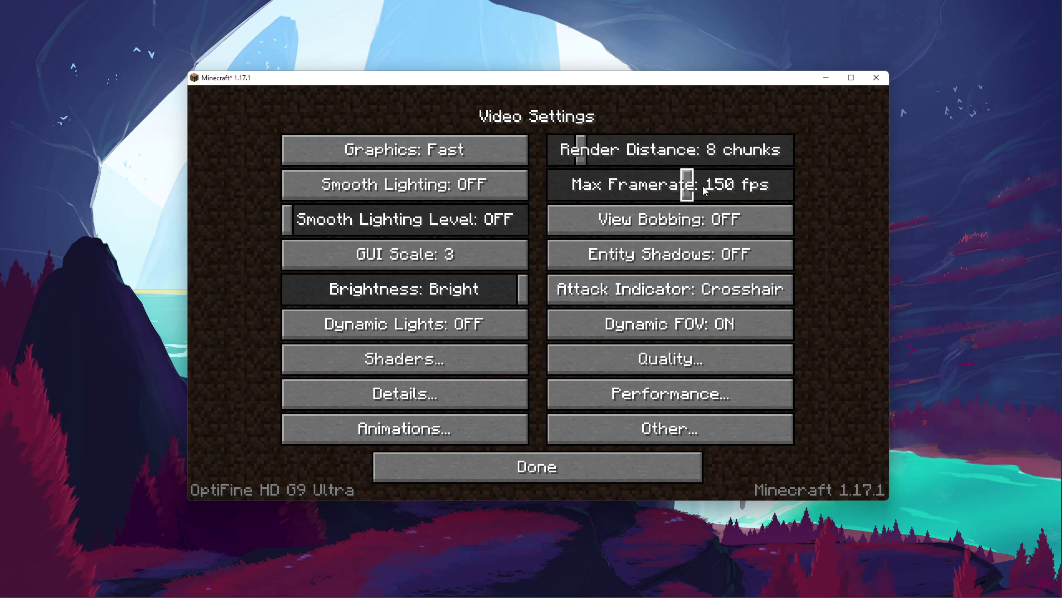
pyautogui.moveTo(686, 189); pyautogui.dragTo(690, 191)
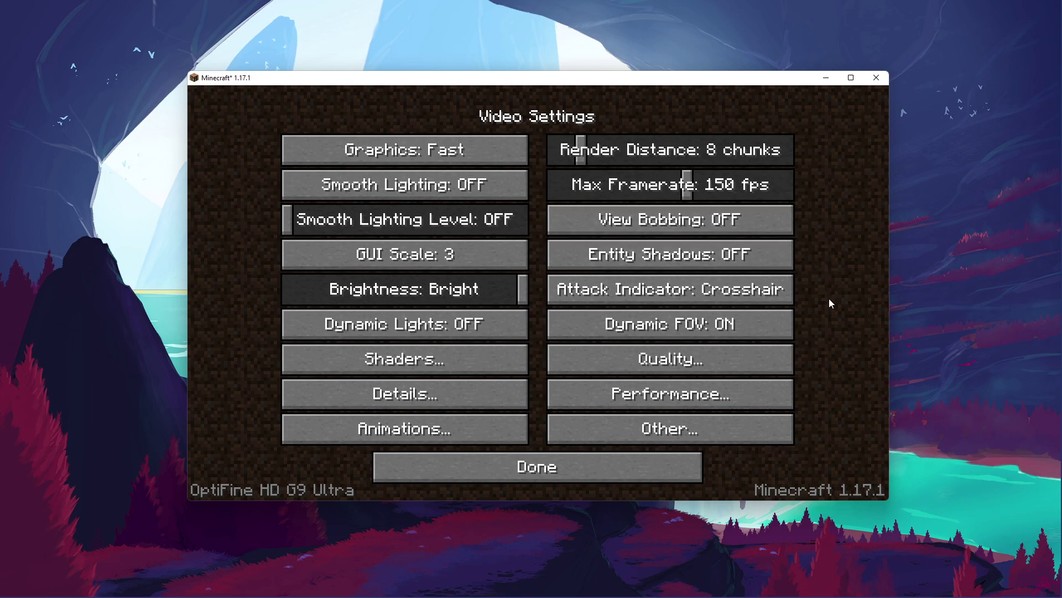
pyautogui.click(789, 360)
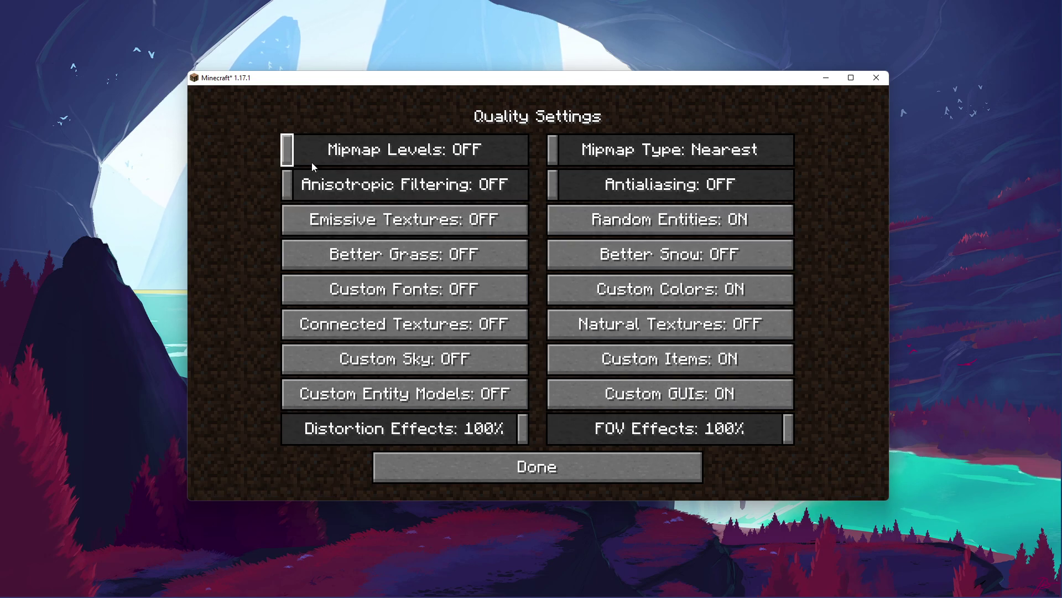
pyautogui.moveTo(288, 150)
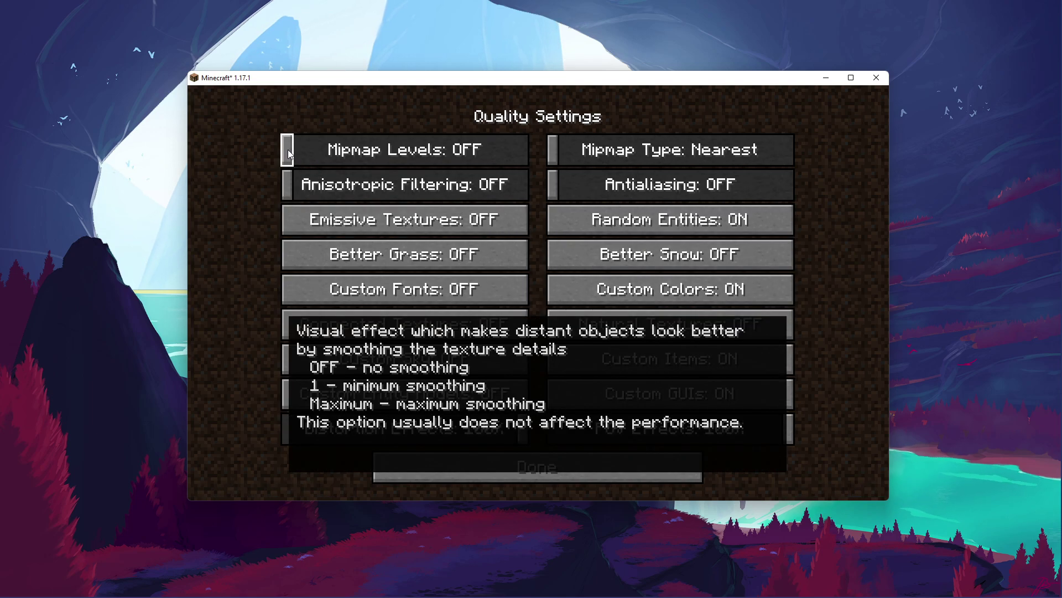
pyautogui.moveTo(285, 180)
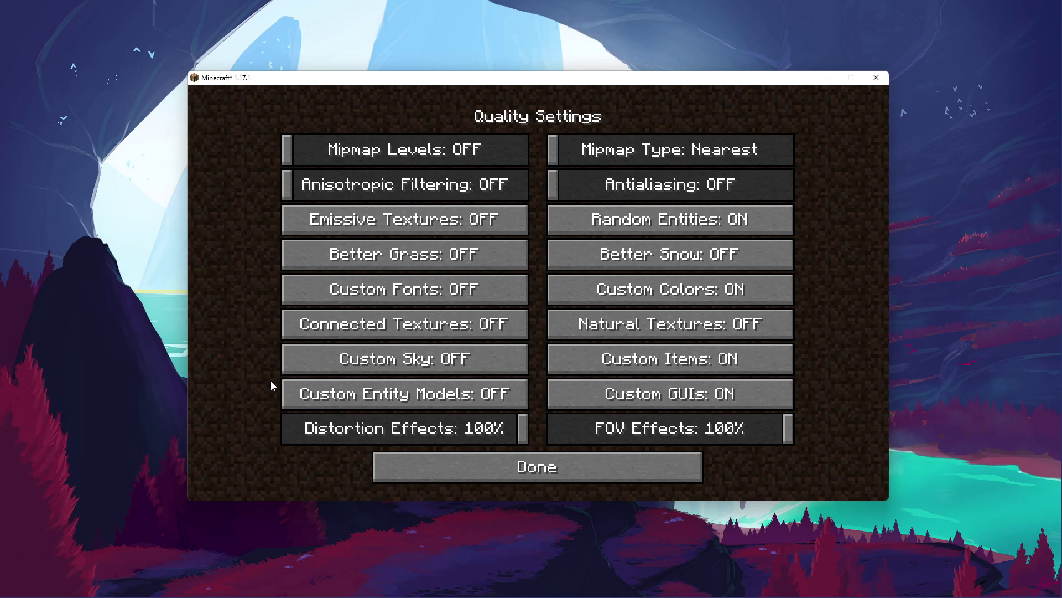
# Review the Performance and Other settings pages, returning to Video Settings after each
pyautogui.click(553, 477)
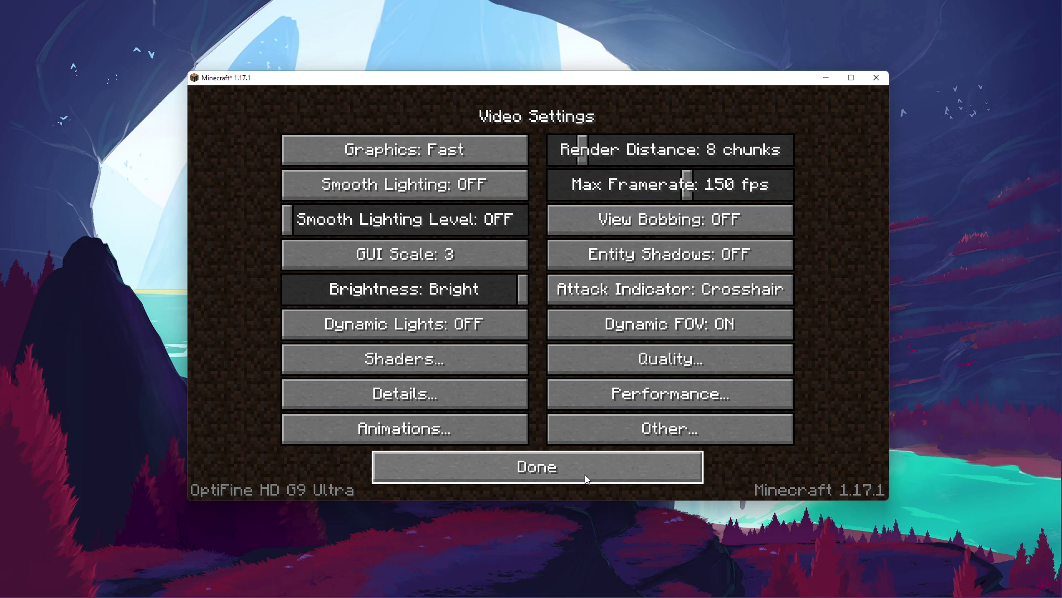
pyautogui.click(625, 405)
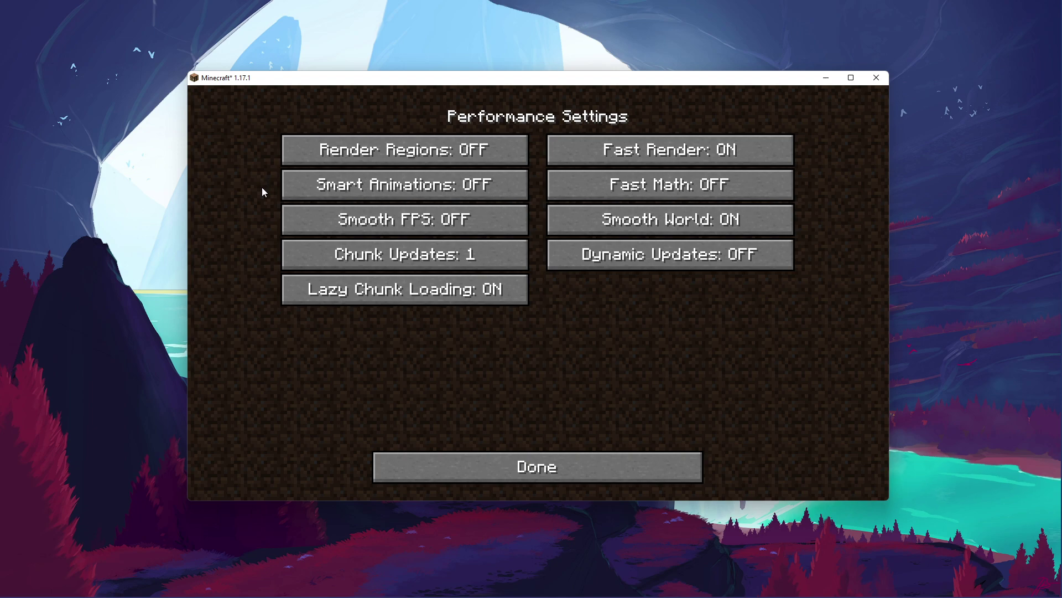
pyautogui.moveTo(633, 153)
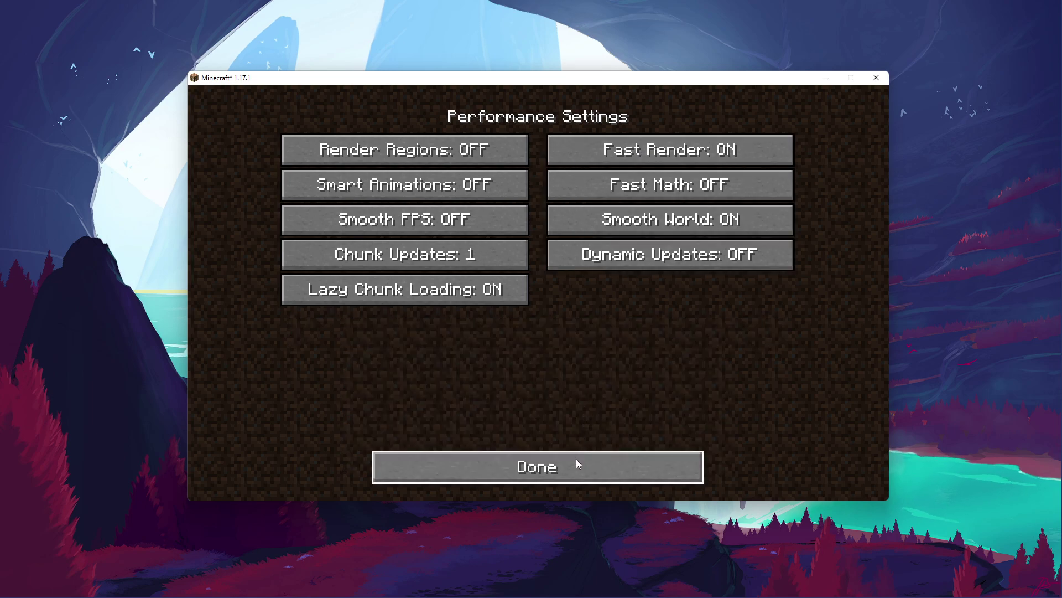
pyautogui.click(577, 462)
pyautogui.click(599, 437)
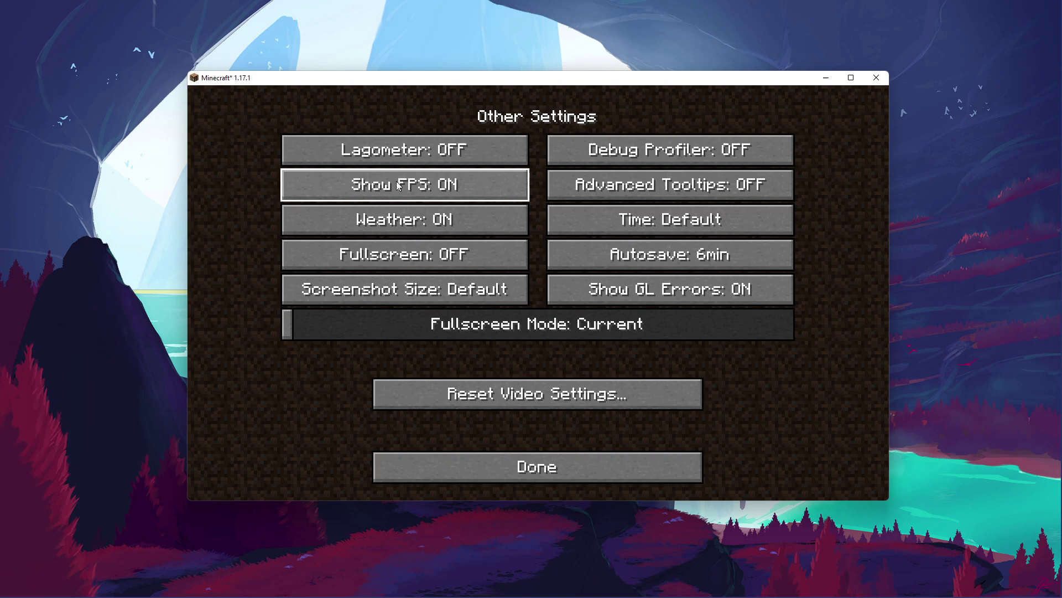
pyautogui.moveTo(395, 187)
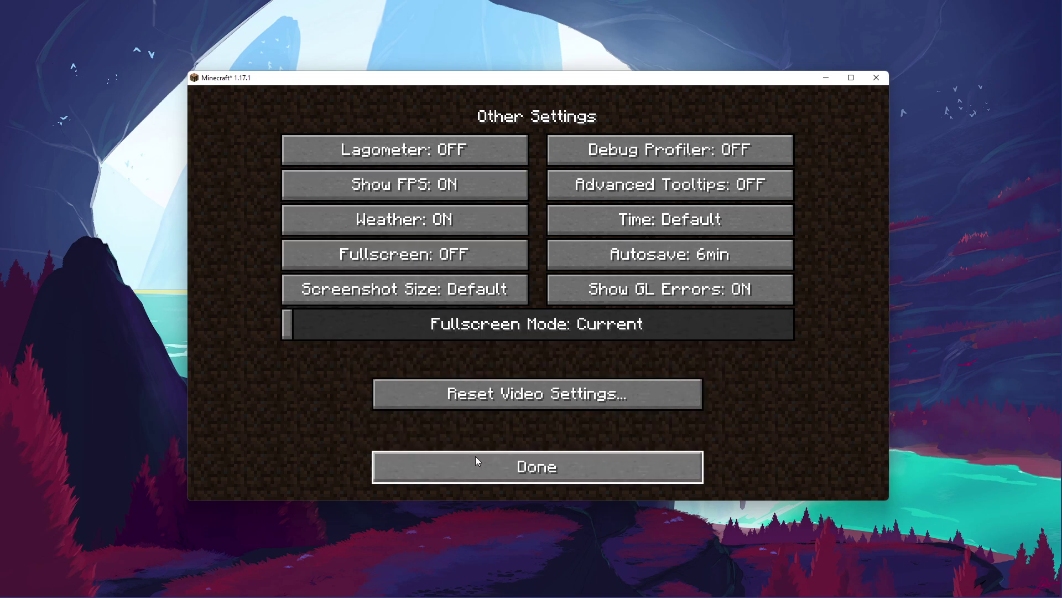
pyautogui.click(517, 466)
# Back out to the title screen and launch Task Manager through a 'task' Start search
pyautogui.click(529, 467)
pyautogui.click(527, 459)
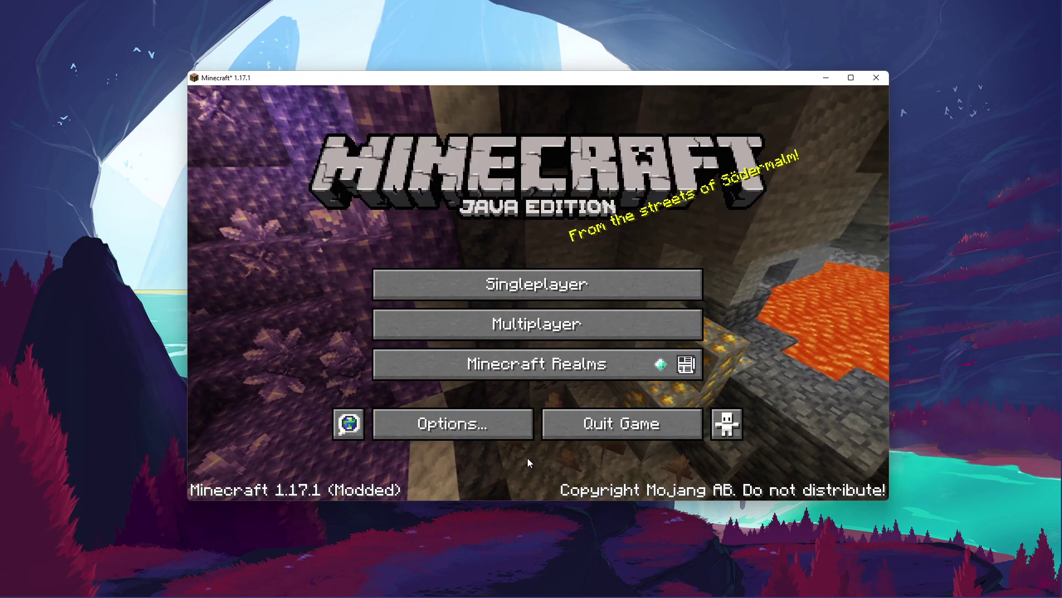
pyautogui.press('super')
pyautogui.write('task')
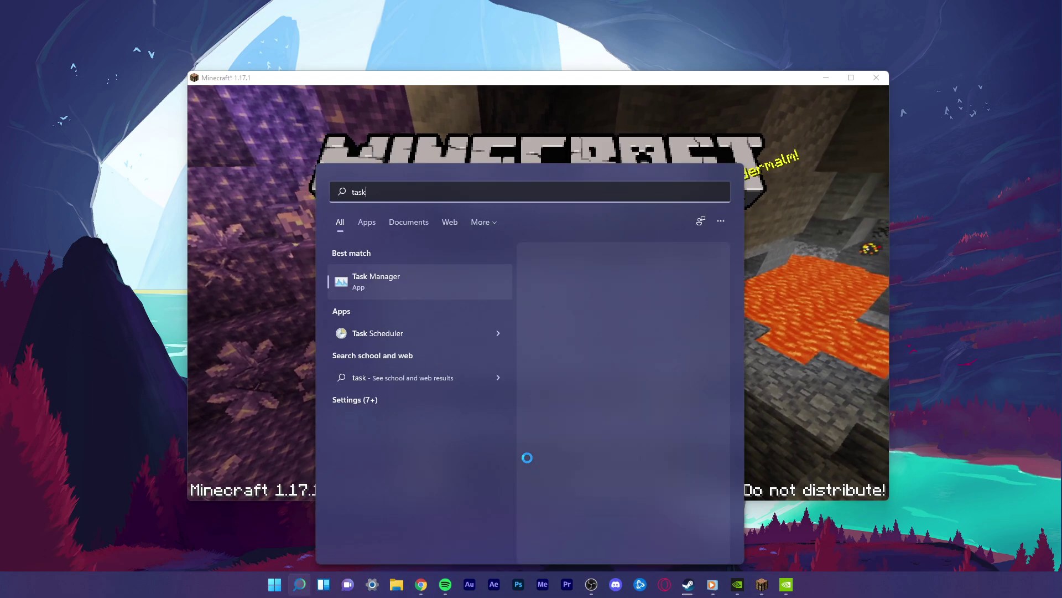
pyautogui.press('Return')
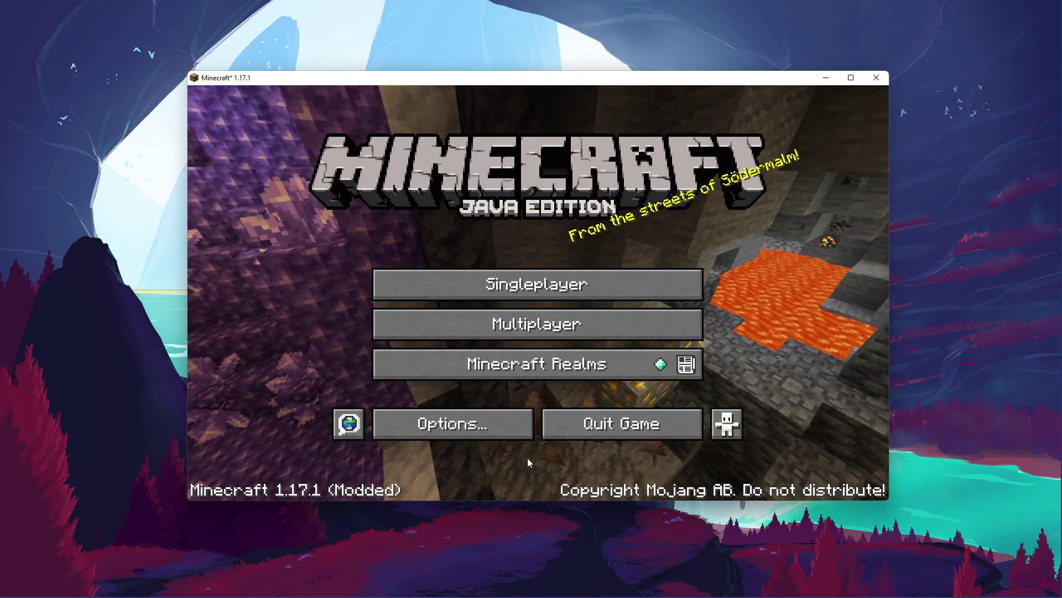
# Jump from OpenJDK Platform binary to javaw.exe in Details and bring up its priority options
pyautogui.moveTo(774, 596)
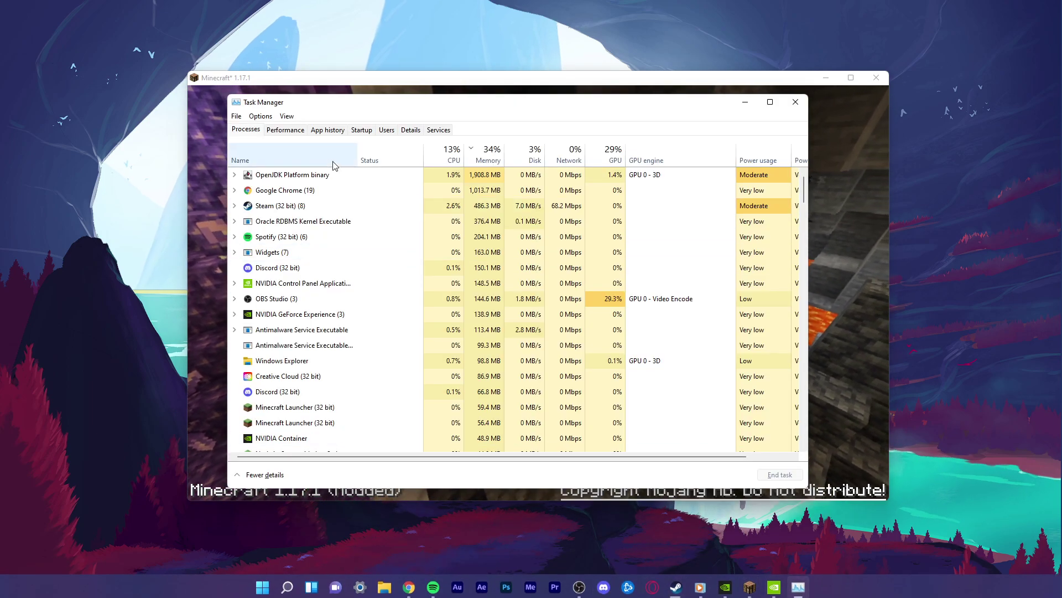
pyautogui.rightClick(265, 178)
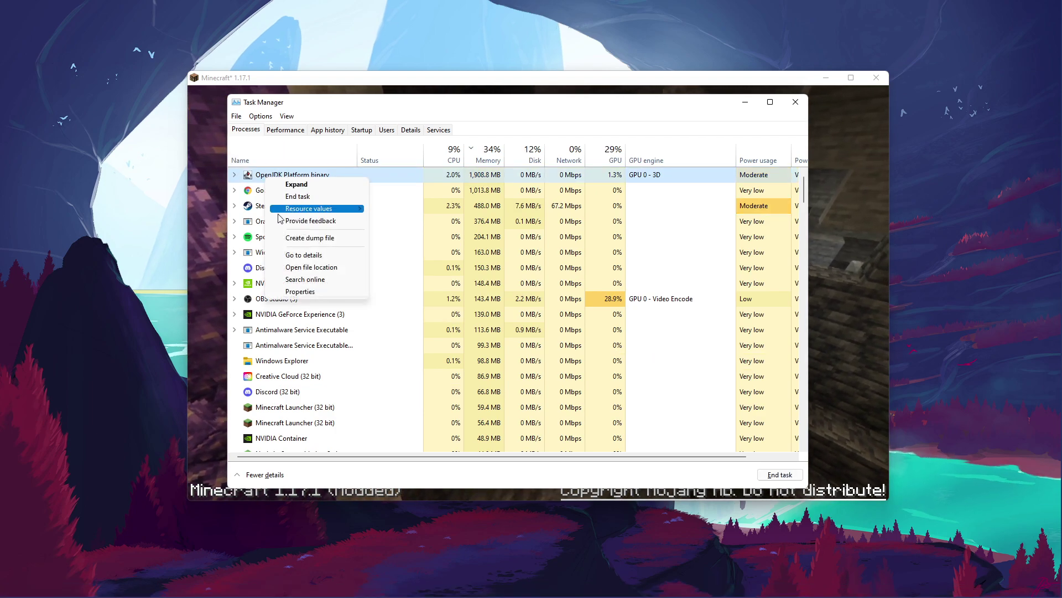
pyautogui.click(346, 256)
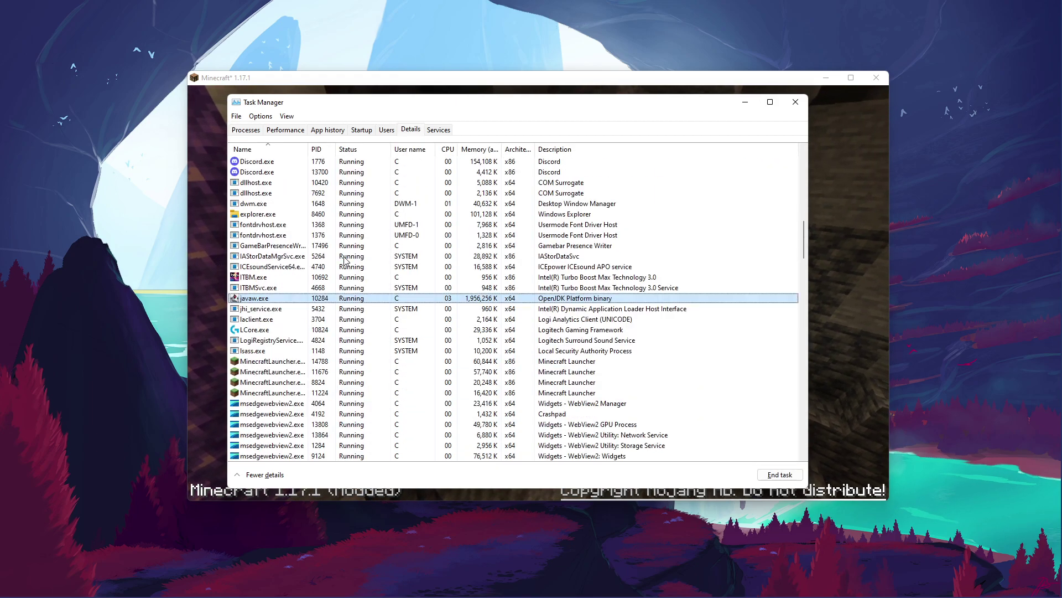
pyautogui.scroll(-1, 346, 261)
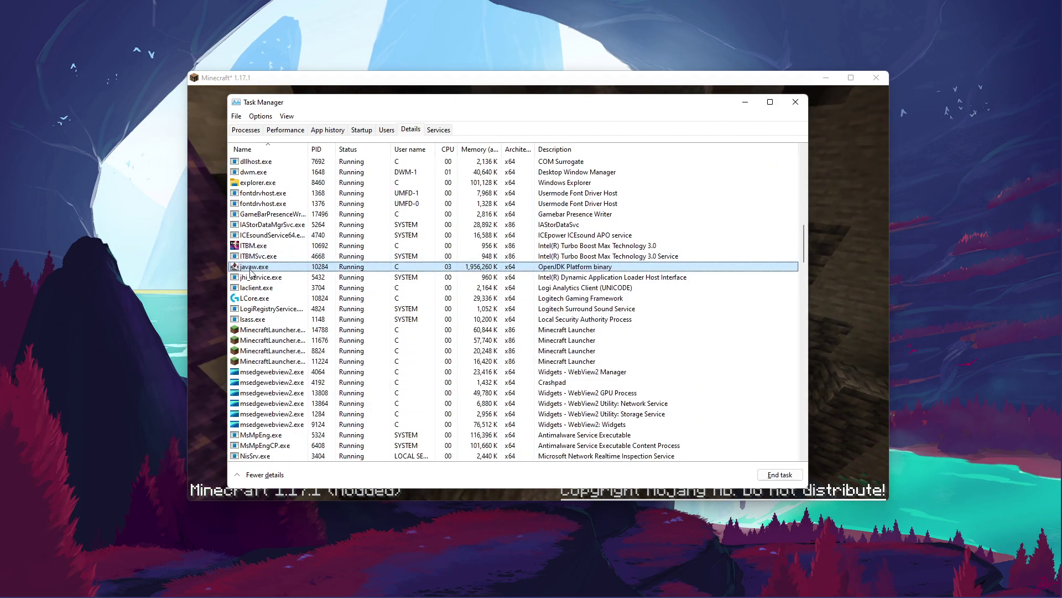
pyautogui.rightClick(284, 270)
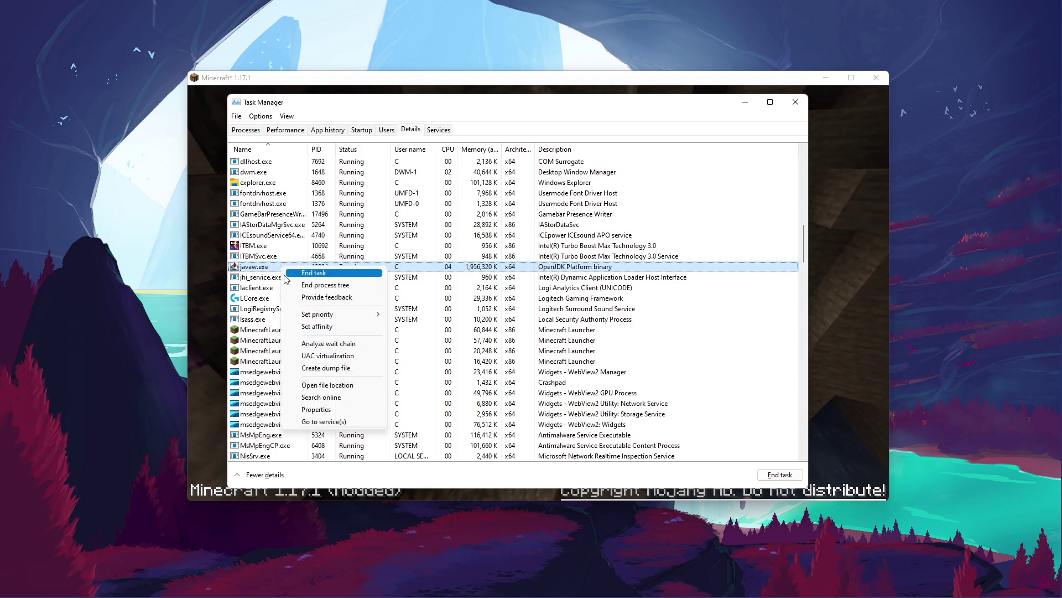
pyautogui.moveTo(354, 315)
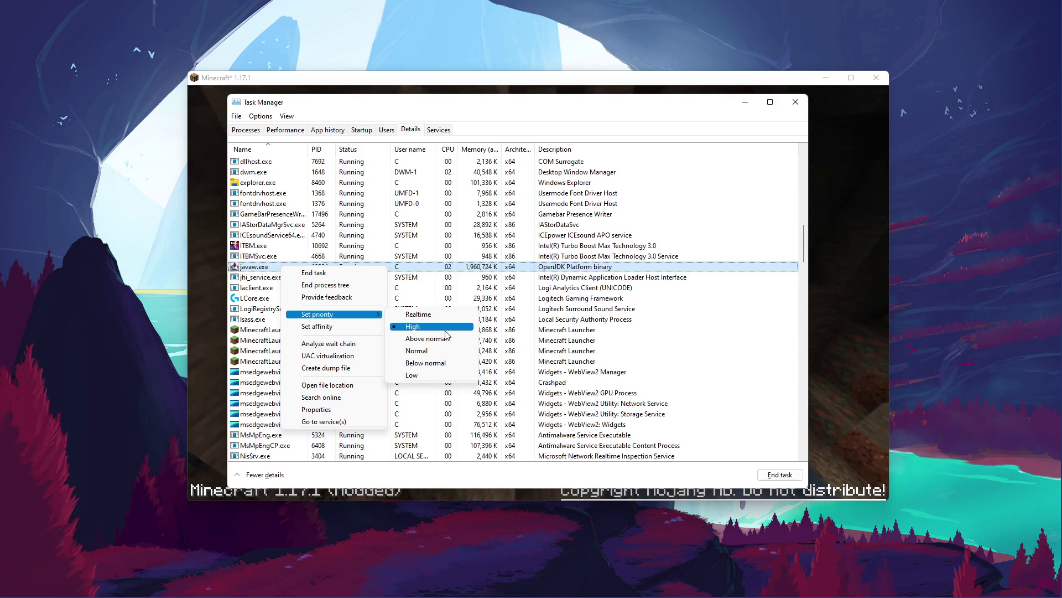
# Set javaw.exe to High priority, then check Google Chrome's actions in the Processes list
pyautogui.click(356, 111)
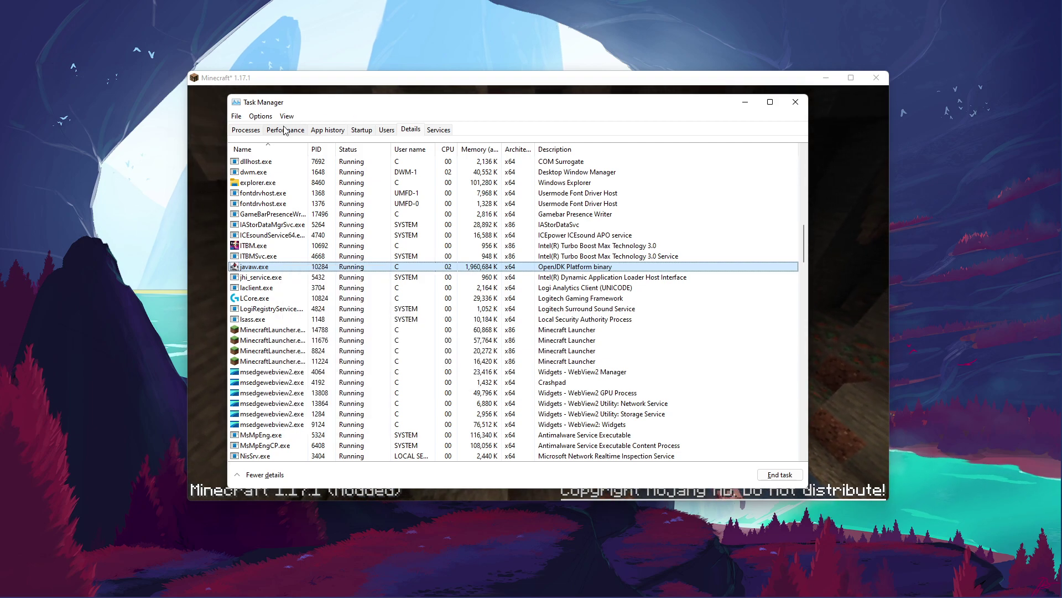
pyautogui.click(246, 130)
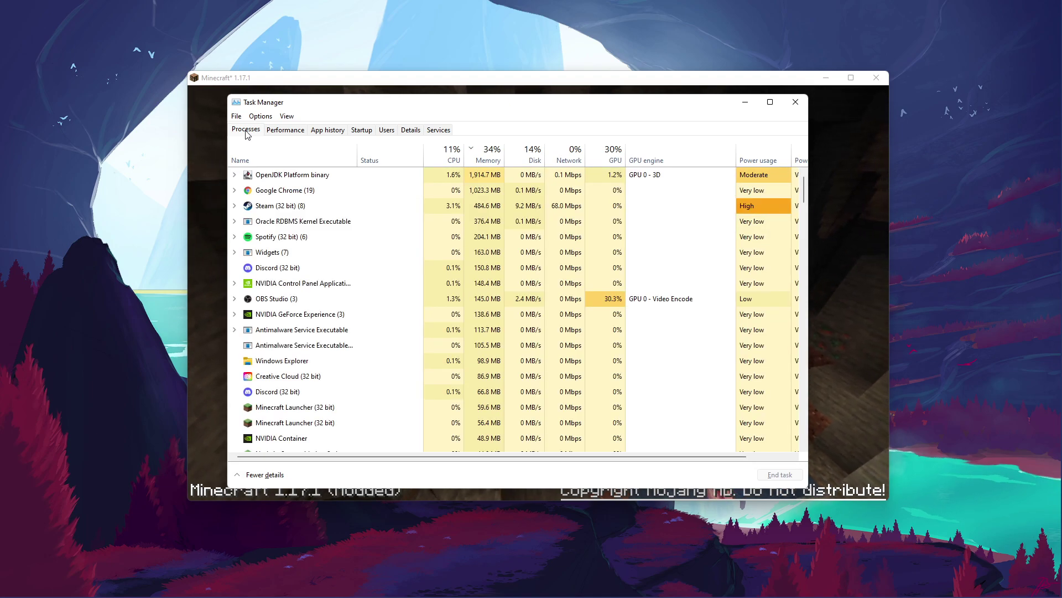
pyautogui.rightClick(385, 194)
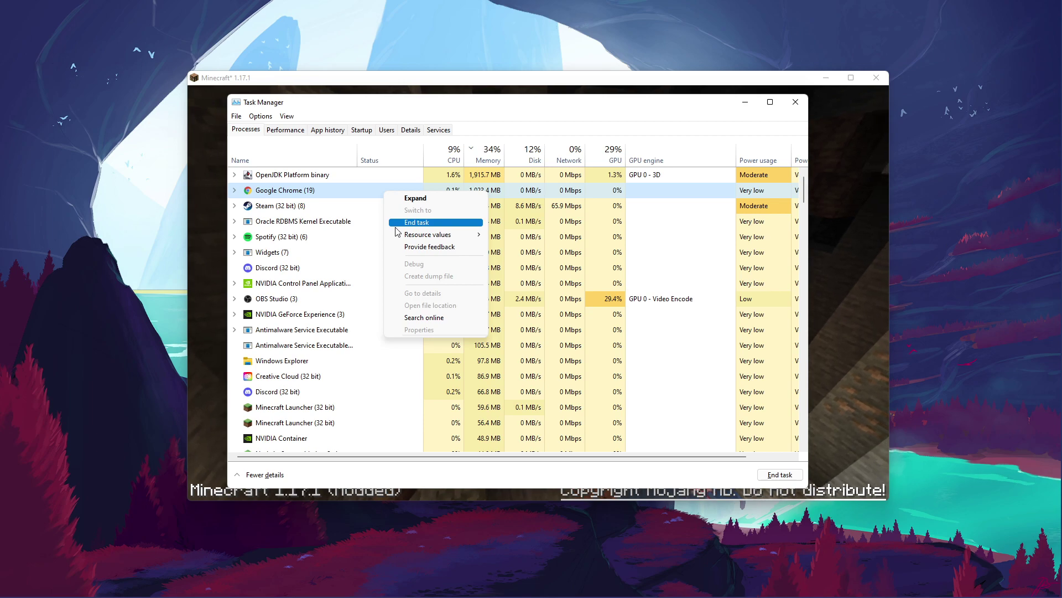
# Check the End task options for Discord, OBS Studio and Creative Cloud, ending none
pyautogui.click(345, 270)
pyautogui.rightClick(381, 270)
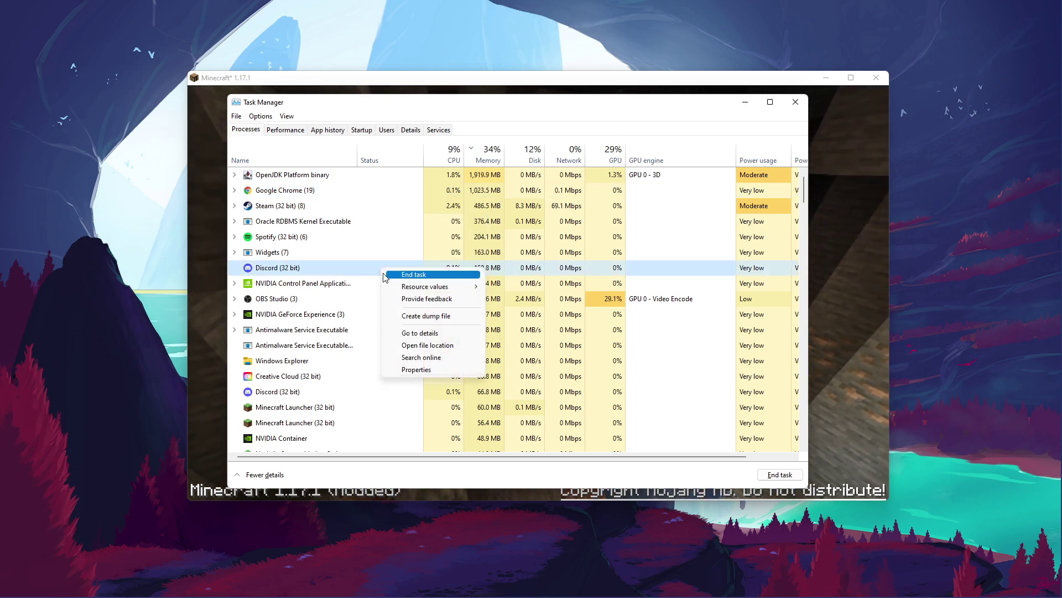
pyautogui.click(356, 294)
pyautogui.rightClick(375, 300)
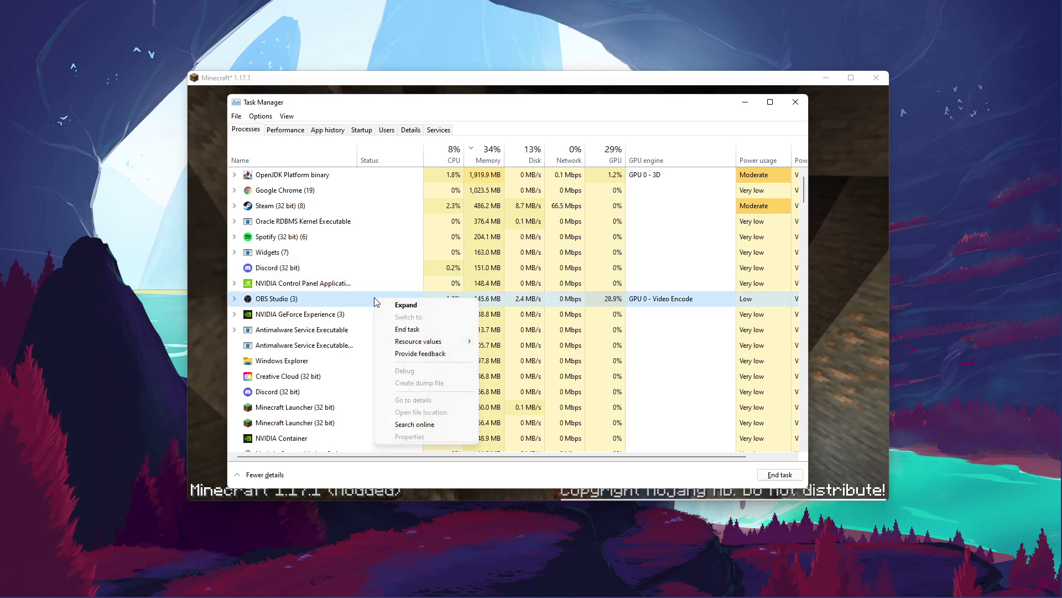
pyautogui.click(367, 375)
pyautogui.rightClick(384, 378)
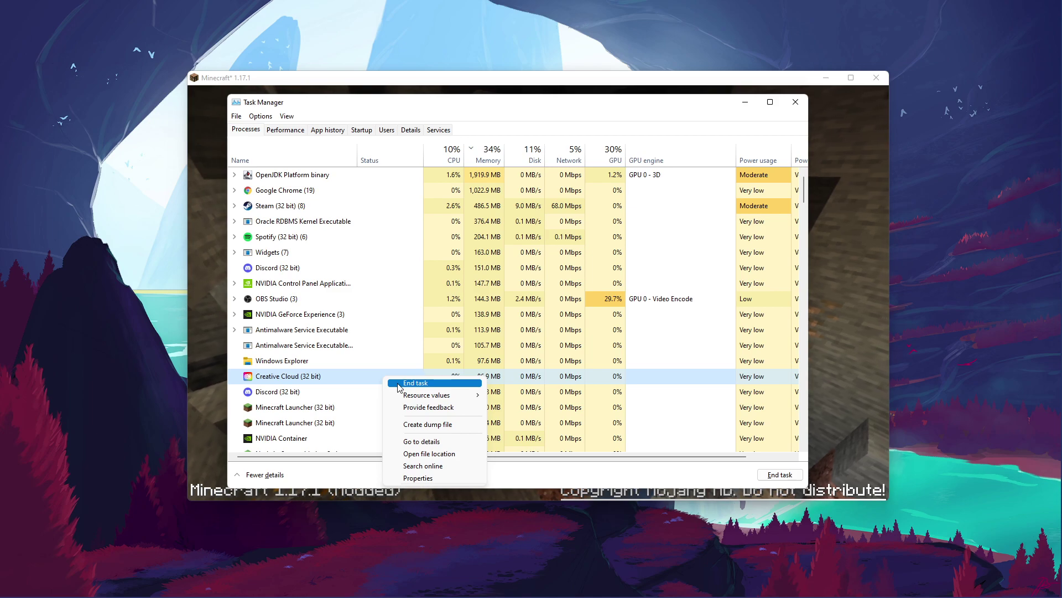
pyautogui.click(360, 379)
# Check LCore in the Startup list, leave it enabled, and close Task Manager
pyautogui.click(362, 130)
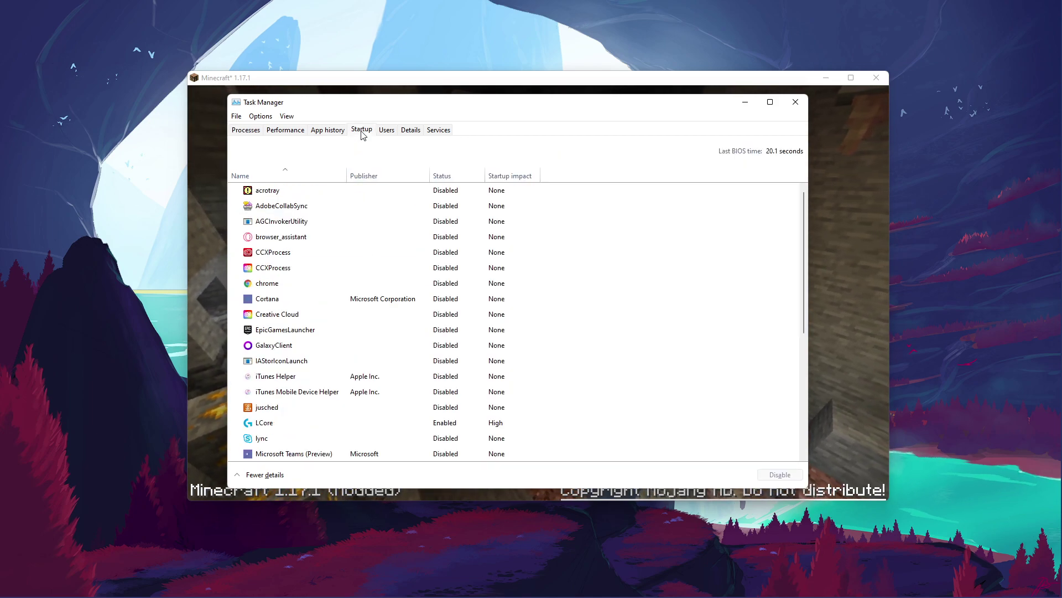
pyautogui.scroll(-1, 385, 298)
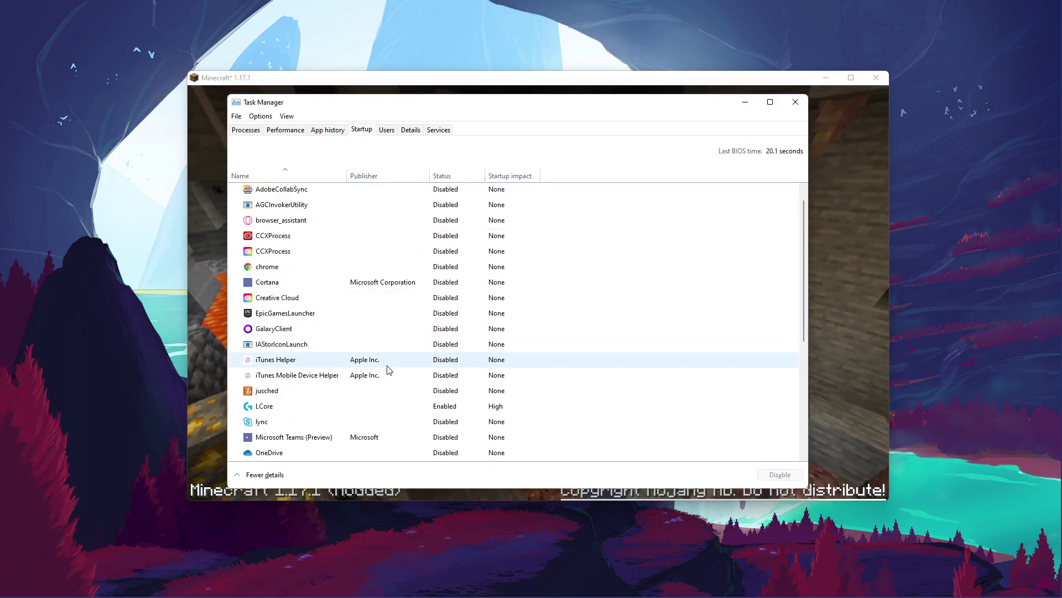
pyautogui.rightClick(402, 405)
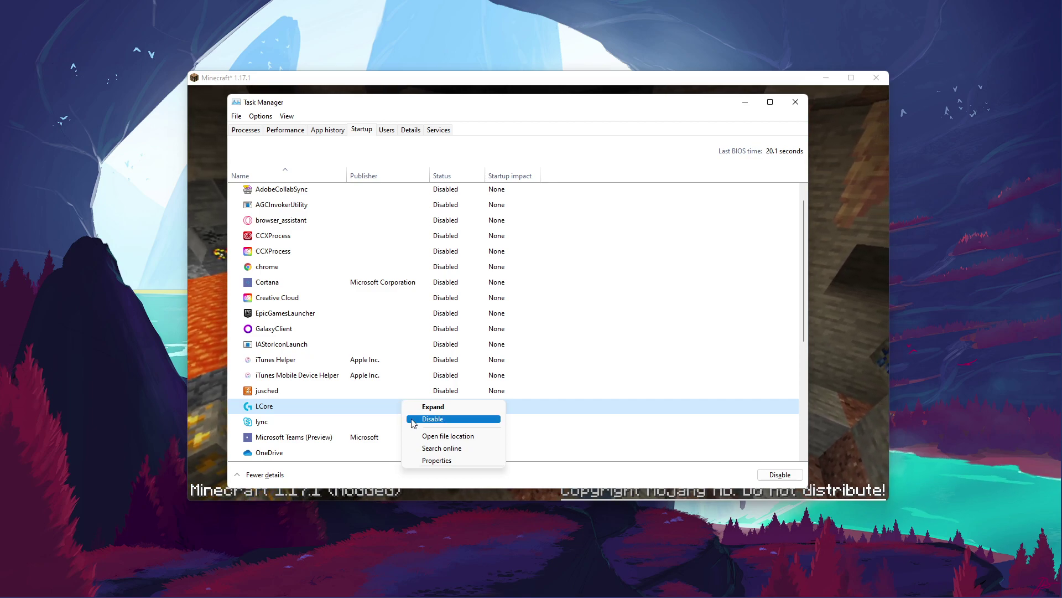
pyautogui.click(379, 407)
pyautogui.click(796, 101)
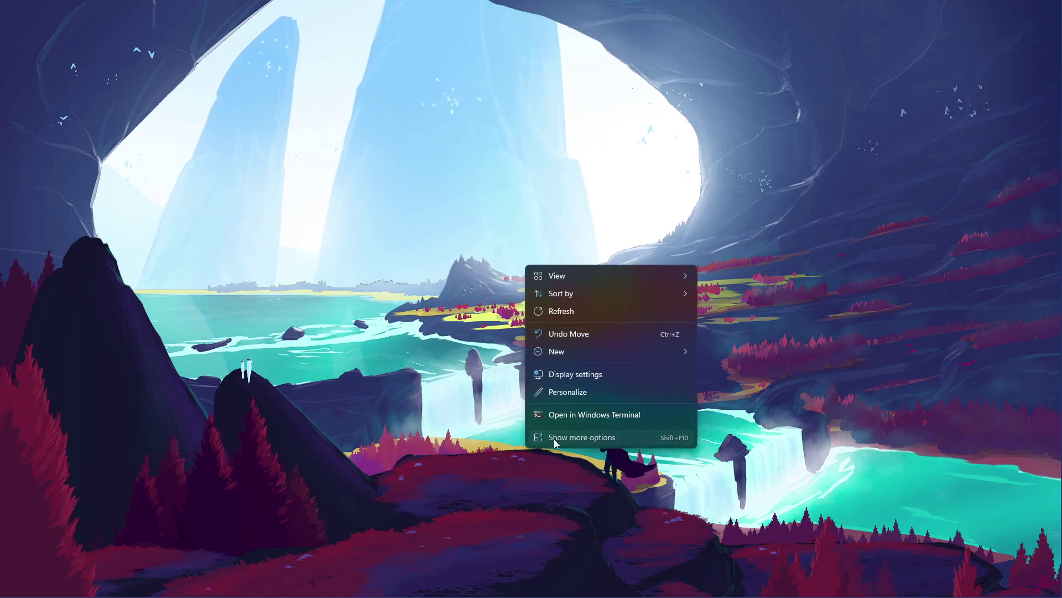
# Open NVIDIA Control Panel at Manage 3D Settings' per-program settings
pyautogui.click(553, 439)
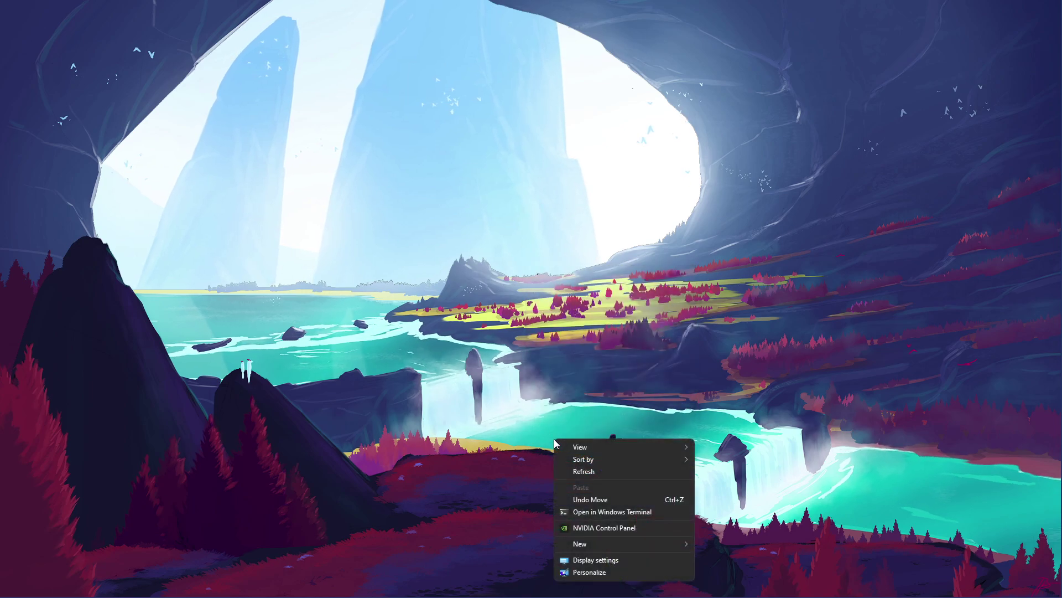
pyautogui.click(616, 527)
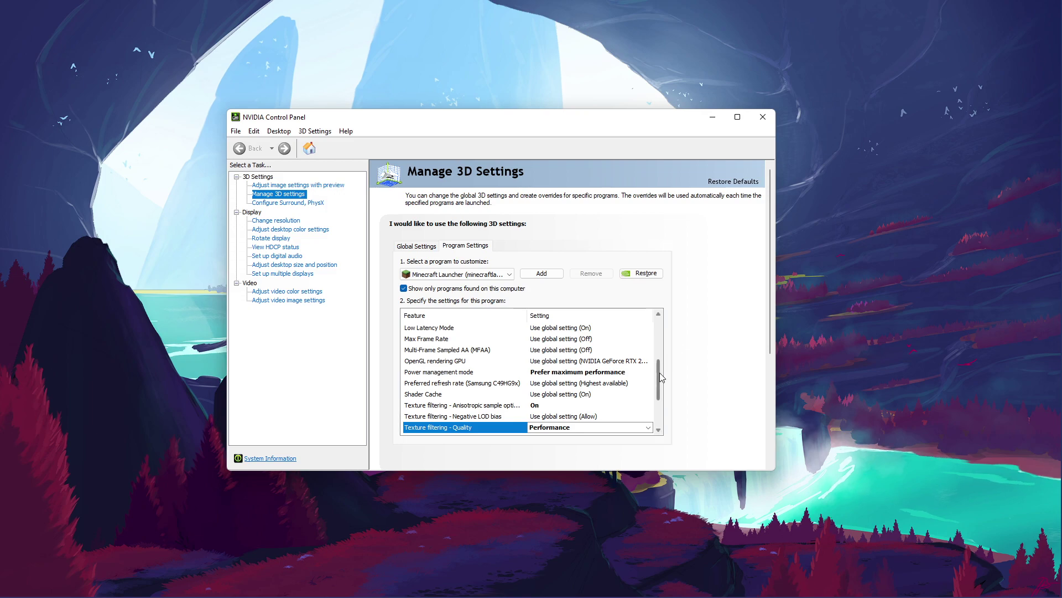
pyautogui.moveTo(659, 376); pyautogui.dragTo(650, 298)
pyautogui.click(277, 198)
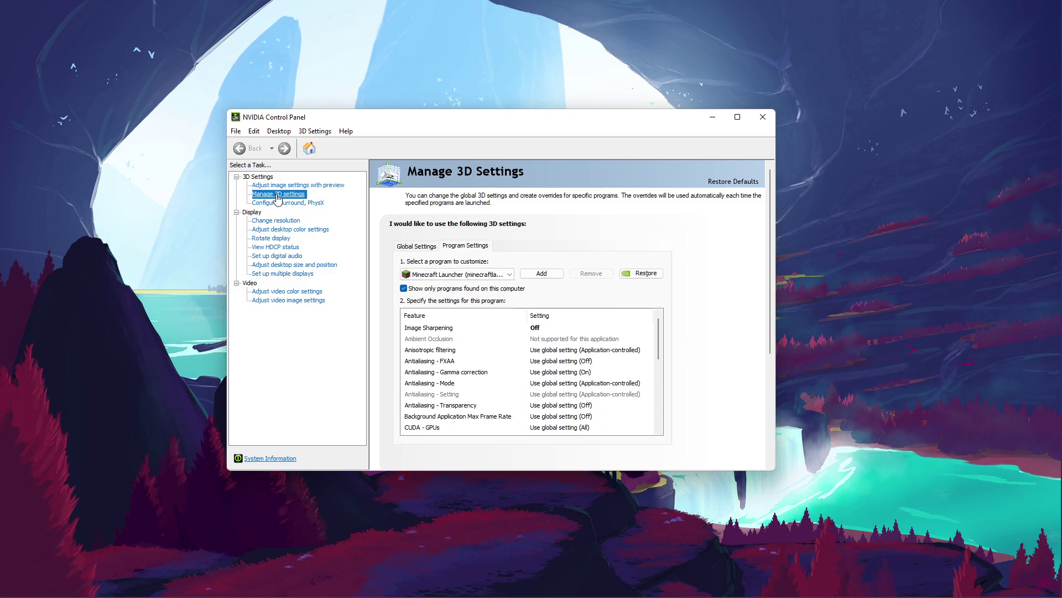
pyautogui.click(278, 197)
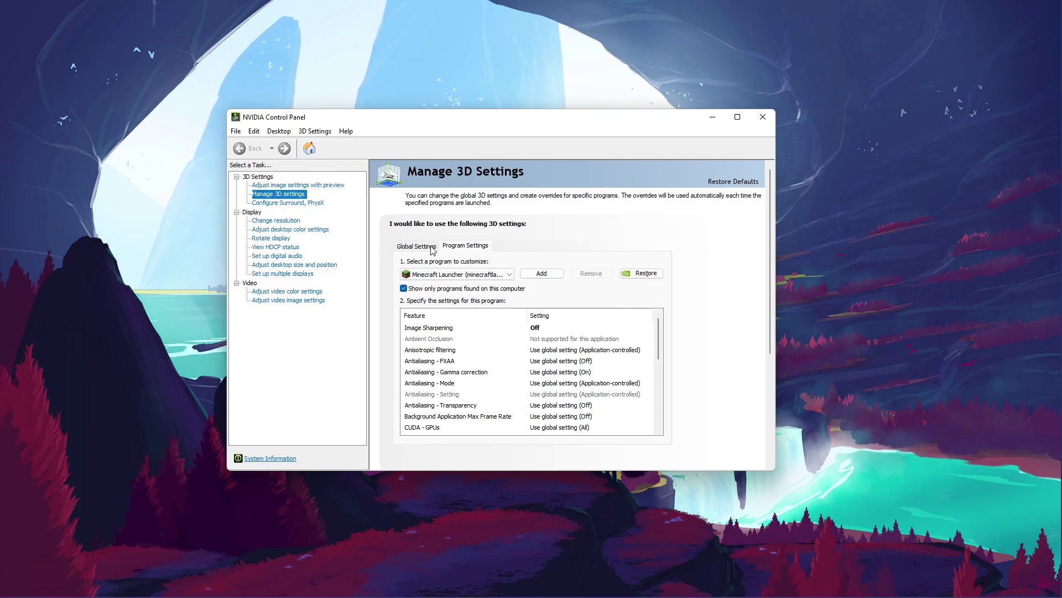
pyautogui.click(452, 248)
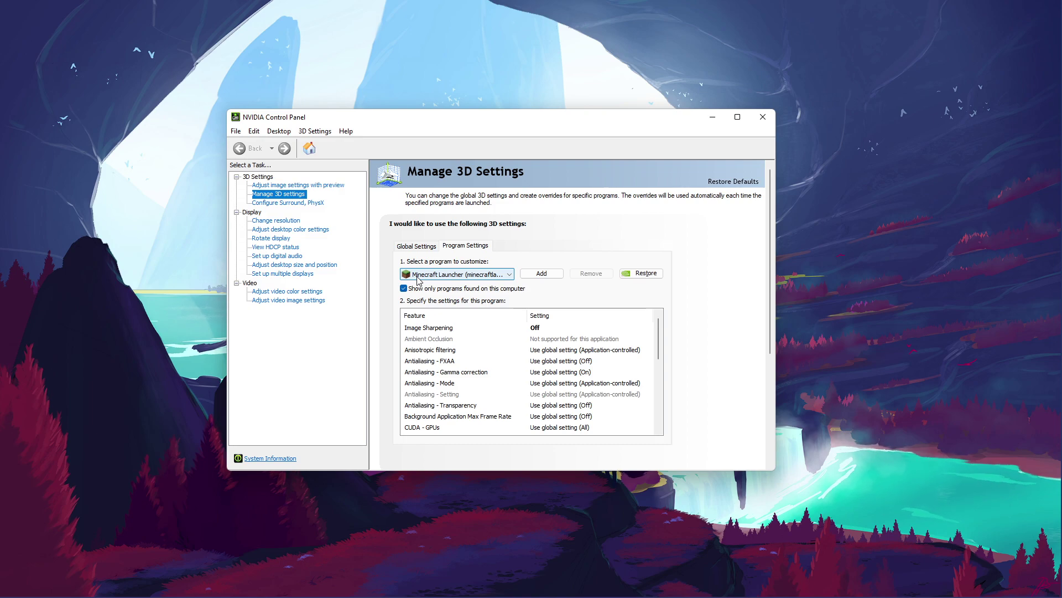
# Set CUDA - GPUs to the NVIDIA GeForce RTX 2060 SUPER
pyautogui.moveTo(660, 327); pyautogui.dragTo(658, 351)
pyautogui.click(575, 362)
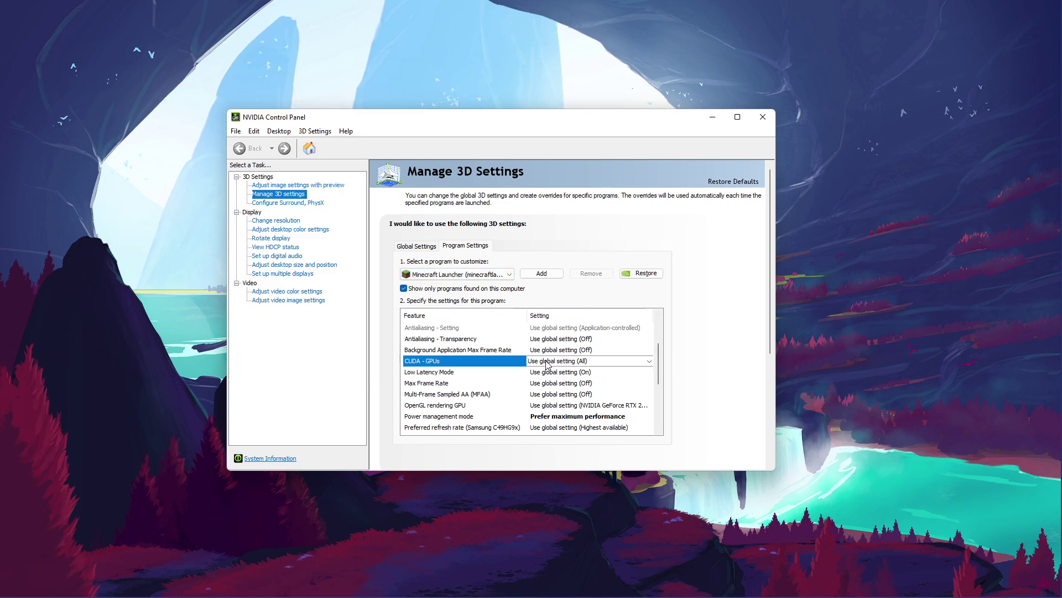
pyautogui.click(546, 362)
pyautogui.click(619, 389)
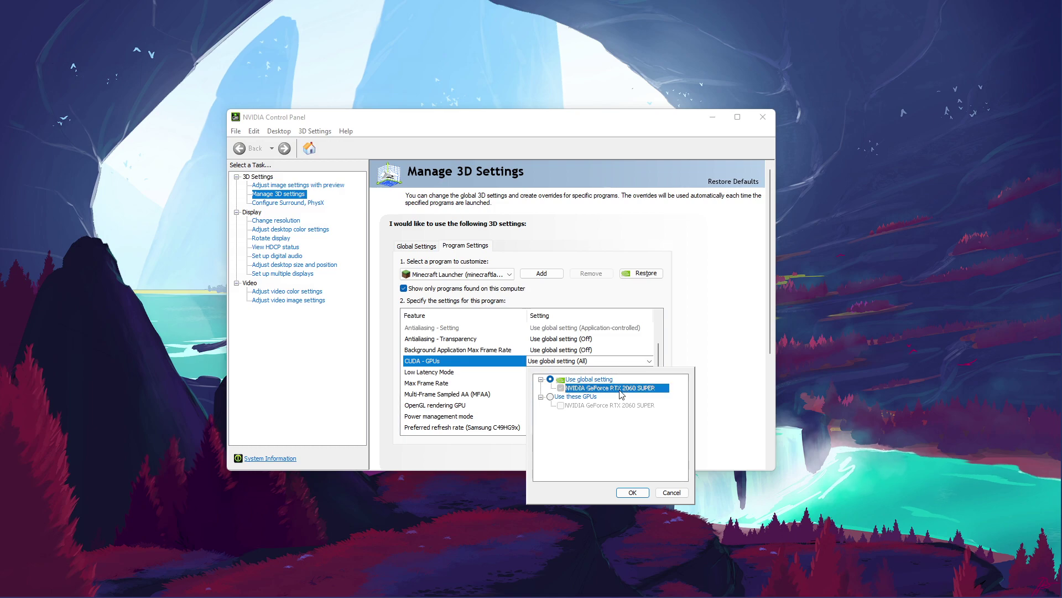
pyautogui.click(711, 385)
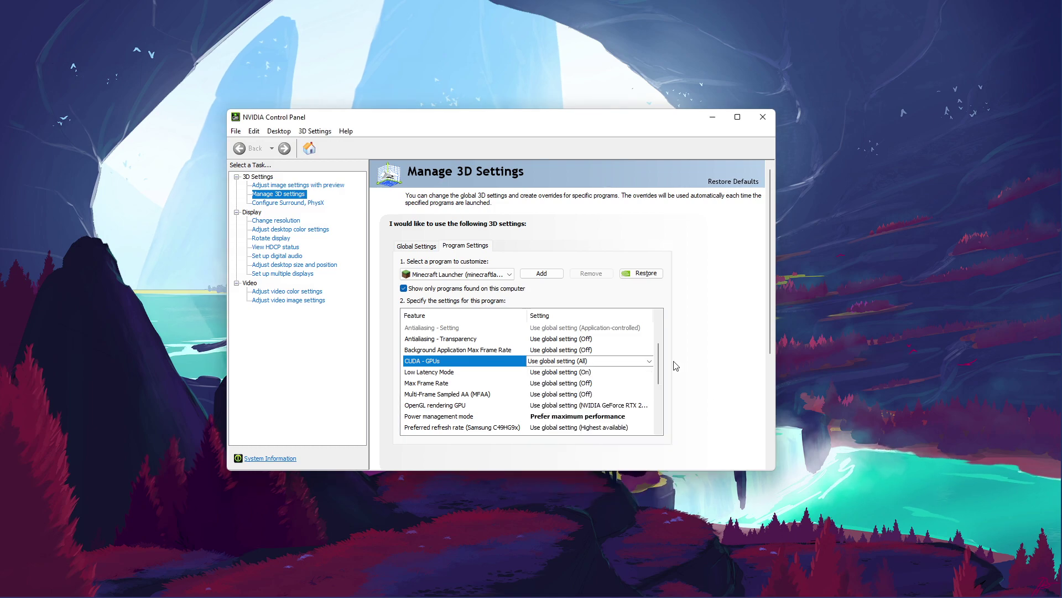
# Keep Prefer maximum performance power mode and Performance texture filtering quality
pyautogui.moveTo(660, 354); pyautogui.dragTo(661, 386)
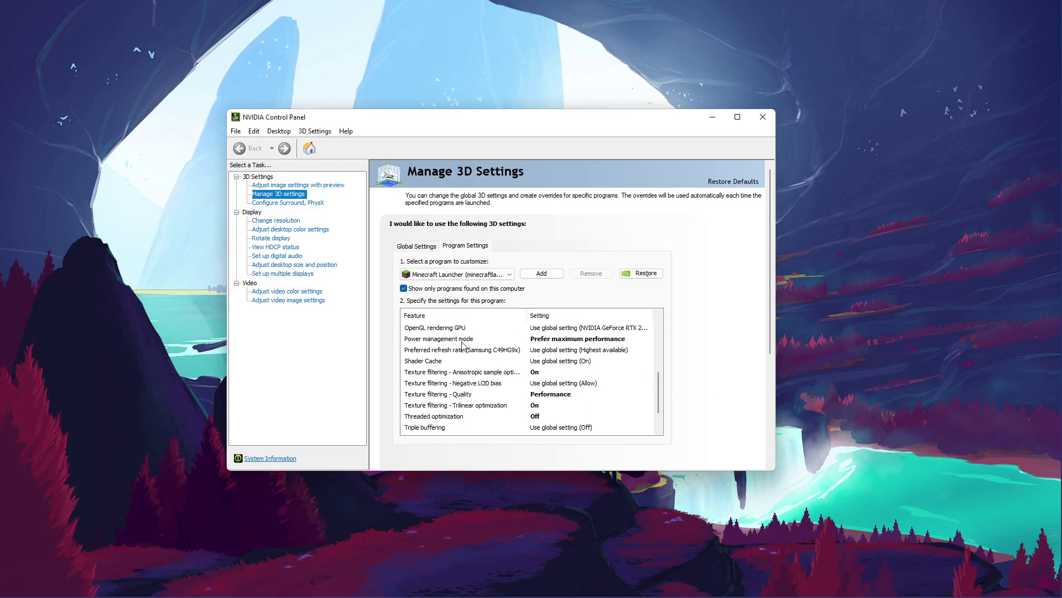
pyautogui.click(545, 340)
pyautogui.click(546, 339)
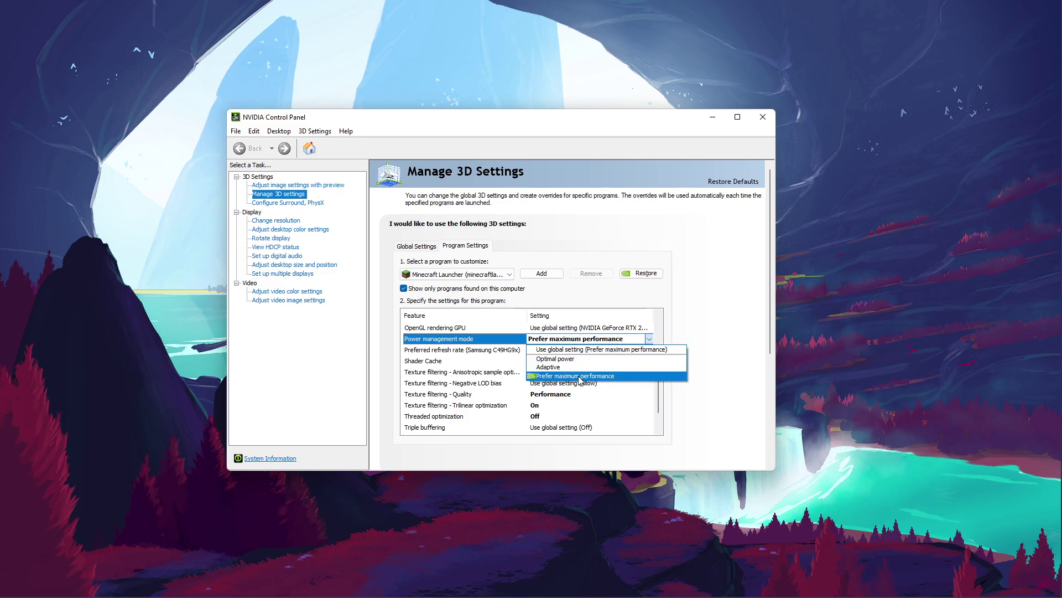
pyautogui.click(691, 408)
pyautogui.scroll(-1, 655, 407)
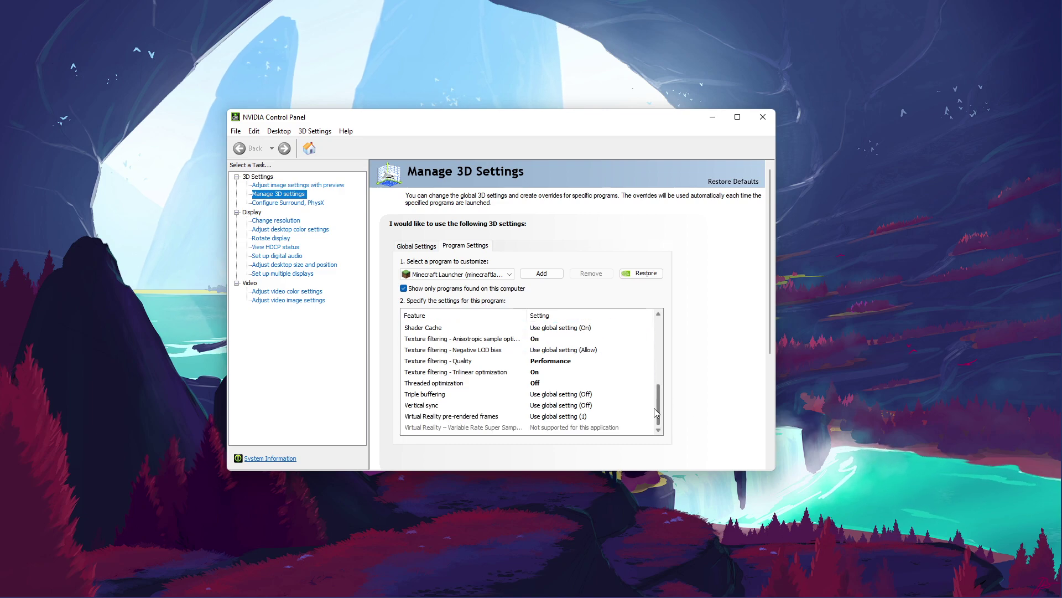
pyautogui.click(553, 362)
pyautogui.click(554, 362)
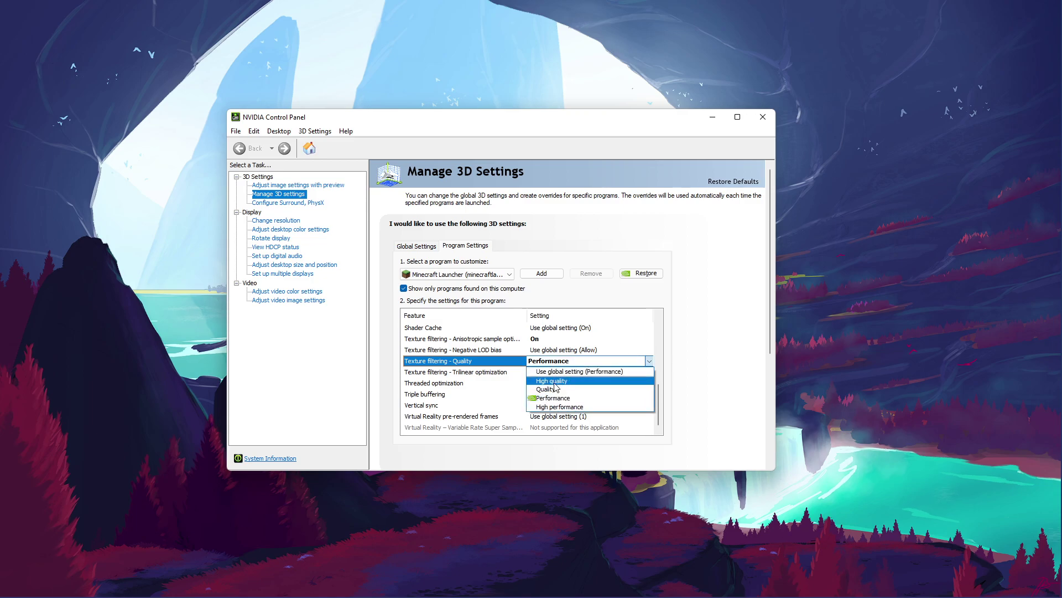
pyautogui.click(693, 405)
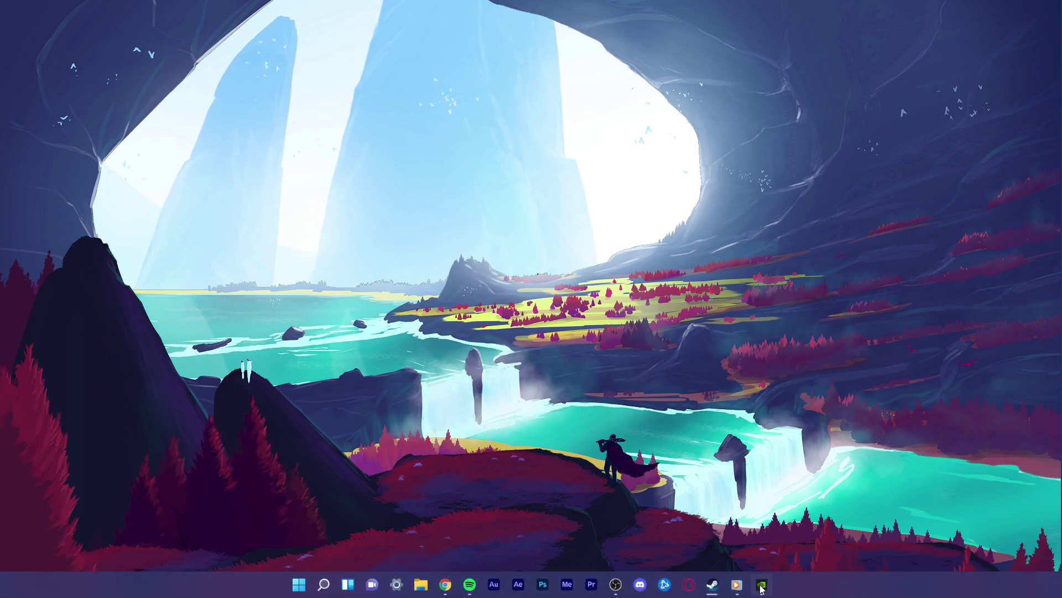
# Launch GeForce Experience, confirm Game Ready Driver 510.10 is current, and go to the Home library
pyautogui.click(765, 586)
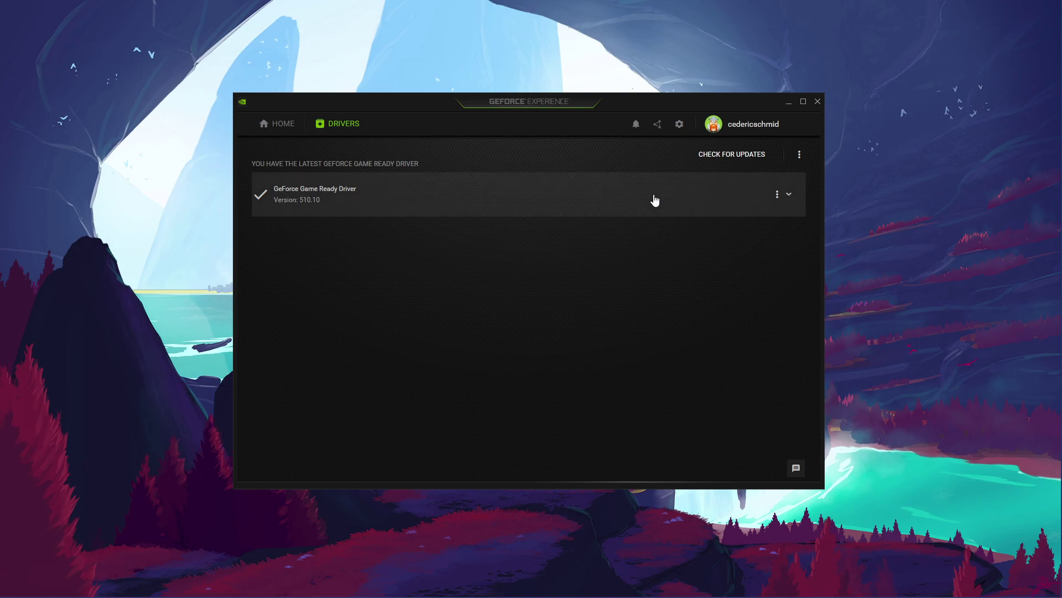
pyautogui.click(733, 157)
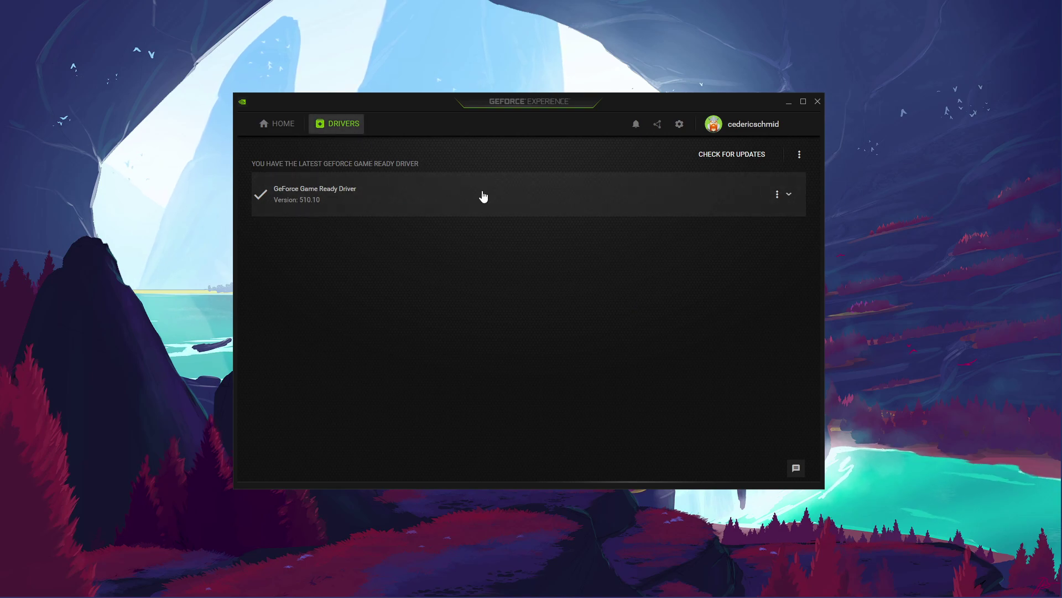
pyautogui.click(777, 195)
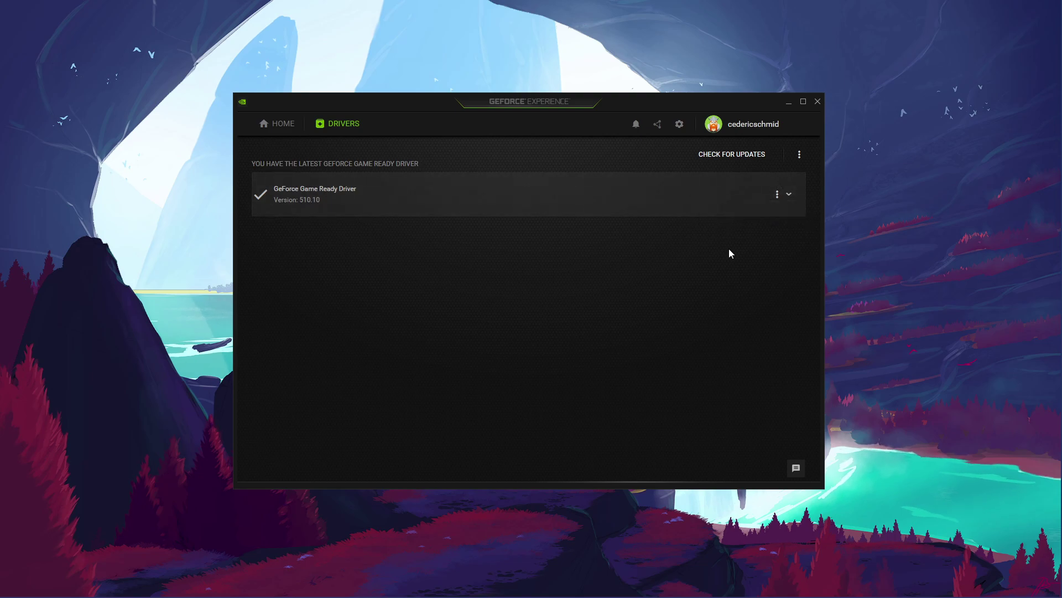
pyautogui.click(283, 125)
# Open Minecraft: Java Version's page and its custom optimization settings, sliding the balance toward performance
pyautogui.scroll(-1, 465, 387)
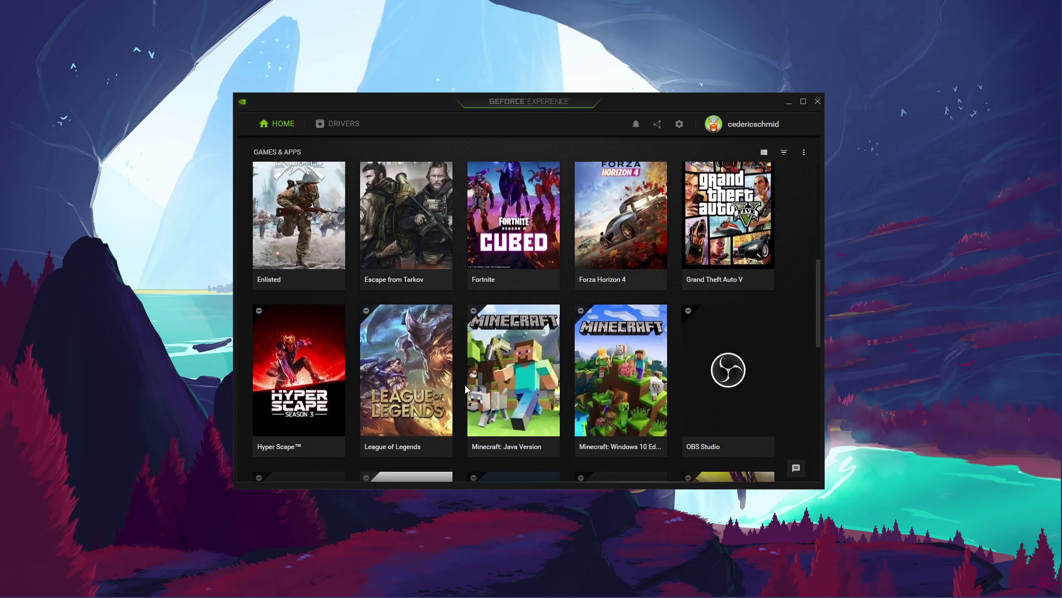
pyautogui.click(515, 393)
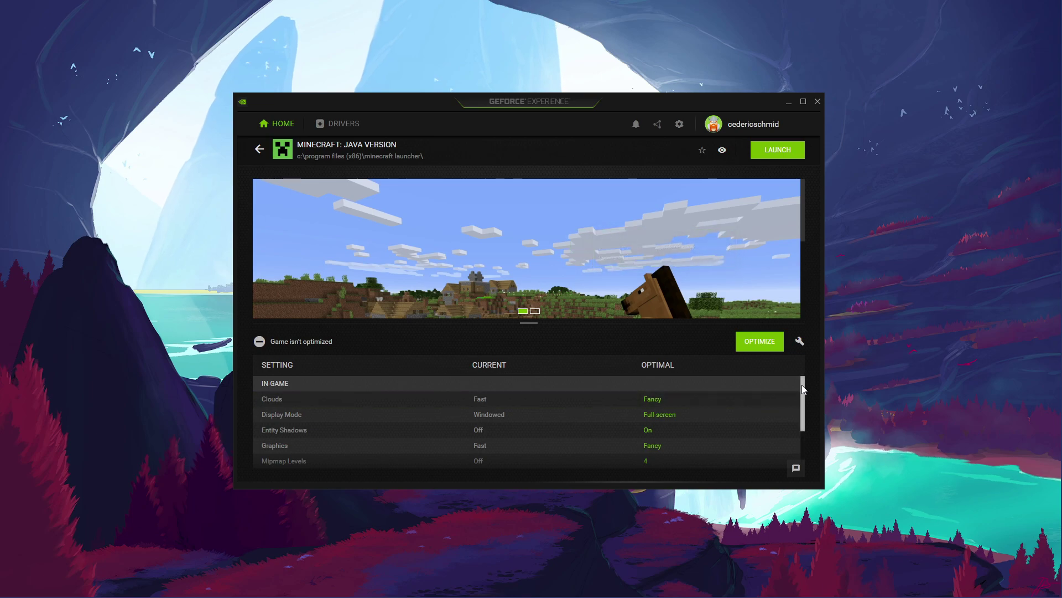
pyautogui.scroll(-1, 802, 409)
pyautogui.moveTo(804, 412); pyautogui.dragTo(805, 428)
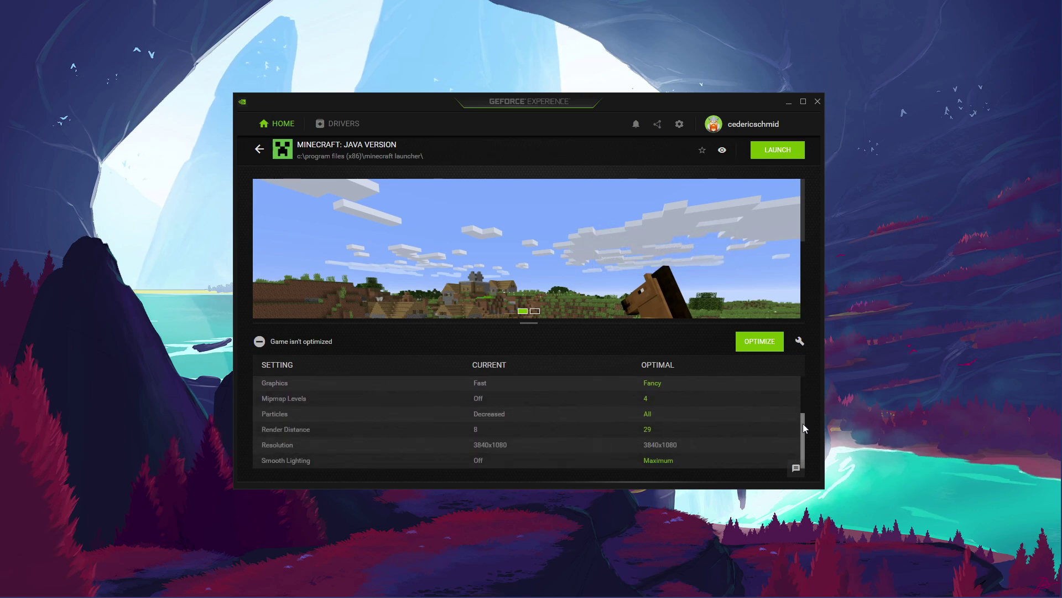
pyautogui.click(800, 342)
pyautogui.moveTo(616, 283); pyautogui.dragTo(479, 284)
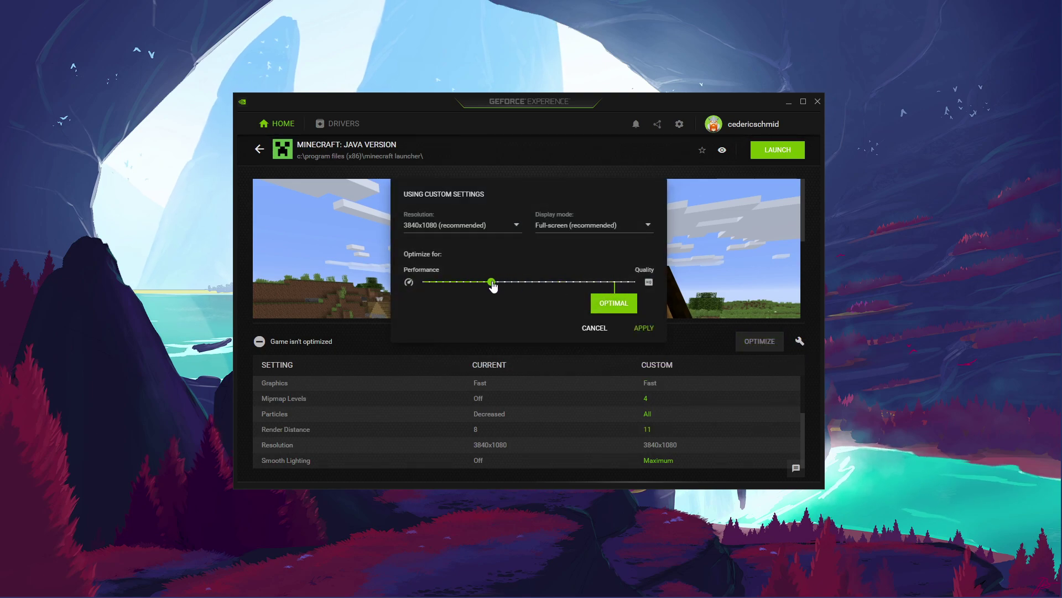
# Discard the custom settings, reopen them and browse the Resolution list at 3840x1080
pyautogui.click(517, 227)
pyautogui.scroll(-10, 516, 229)
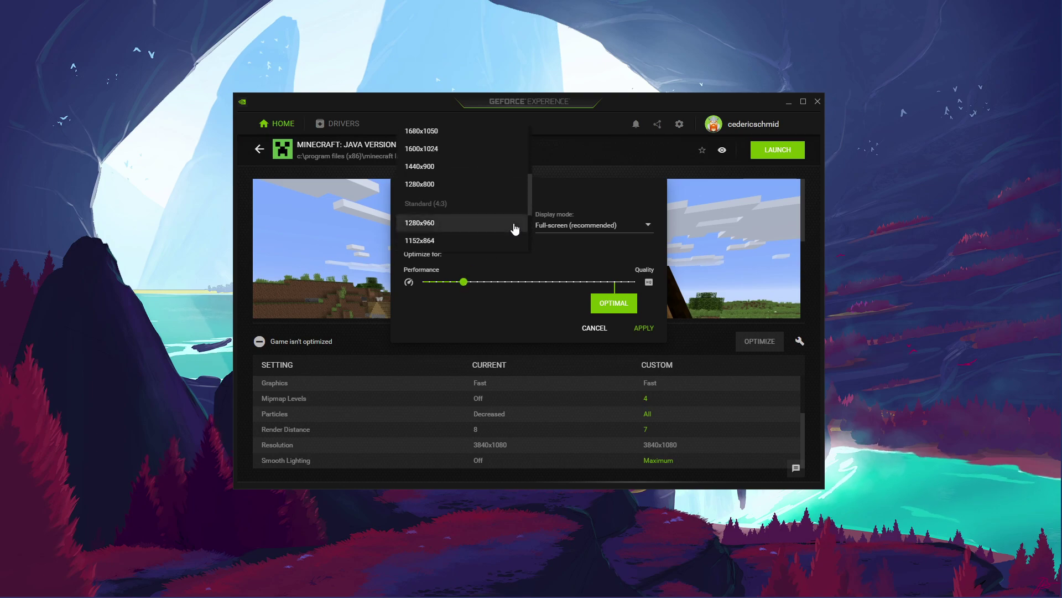
pyautogui.click(626, 163)
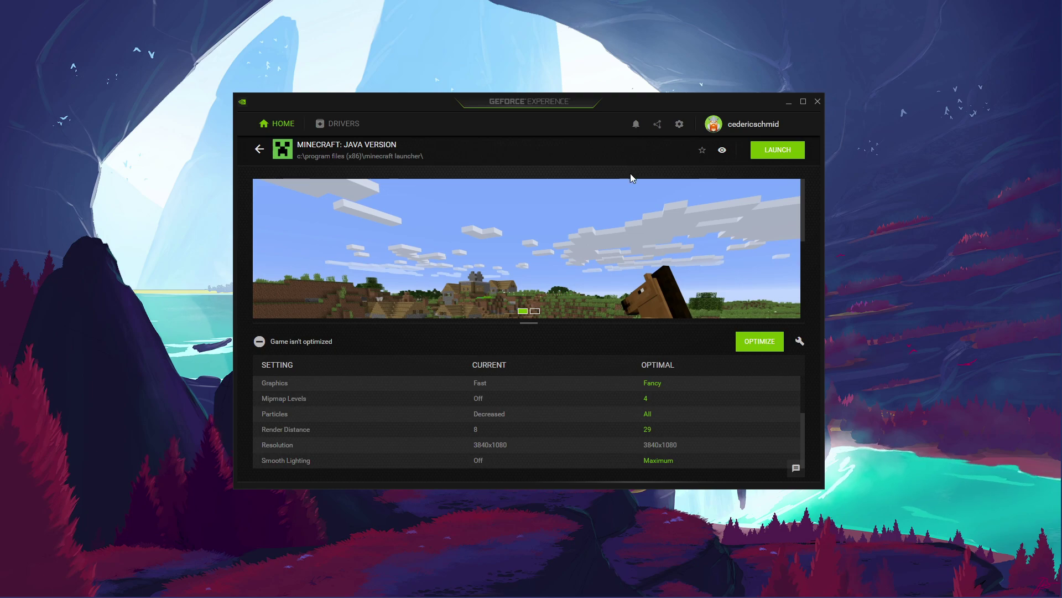
pyautogui.click(799, 341)
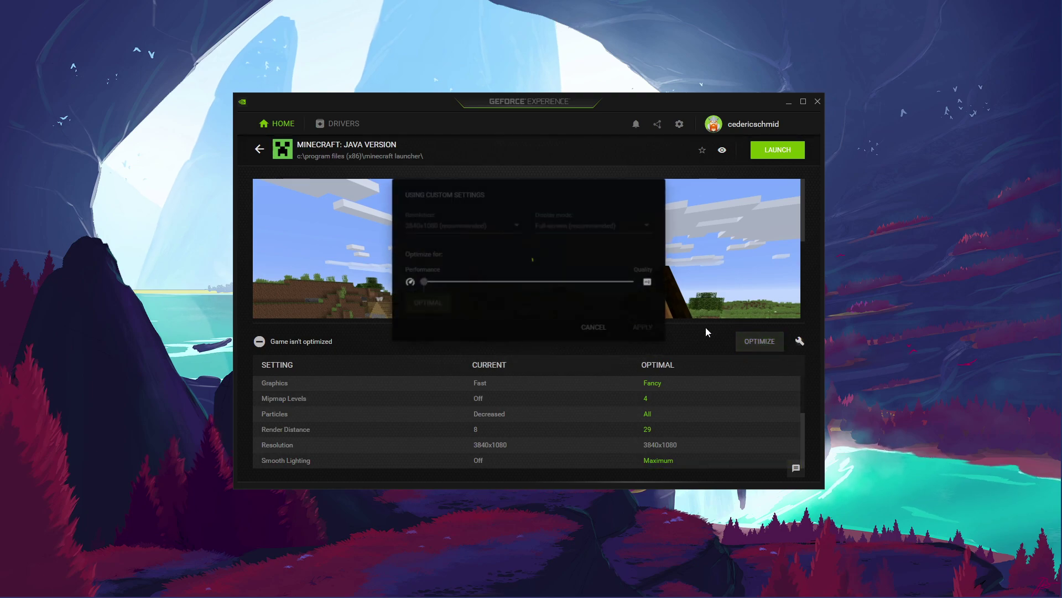
pyautogui.click(516, 225)
pyautogui.scroll(-5, 499, 231)
pyautogui.scroll(1, 499, 231)
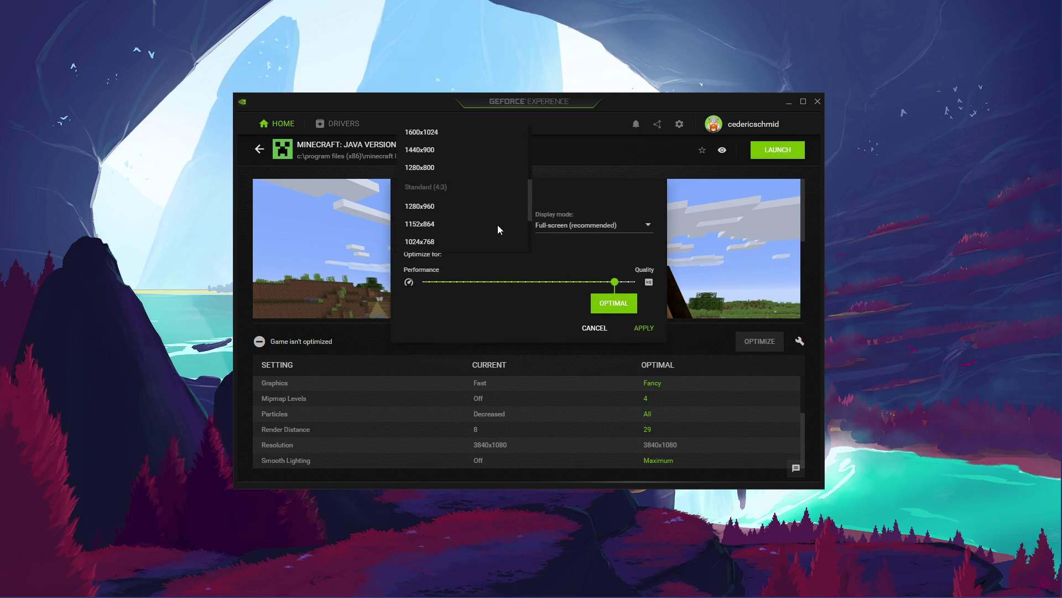
pyautogui.scroll(-1, 499, 231)
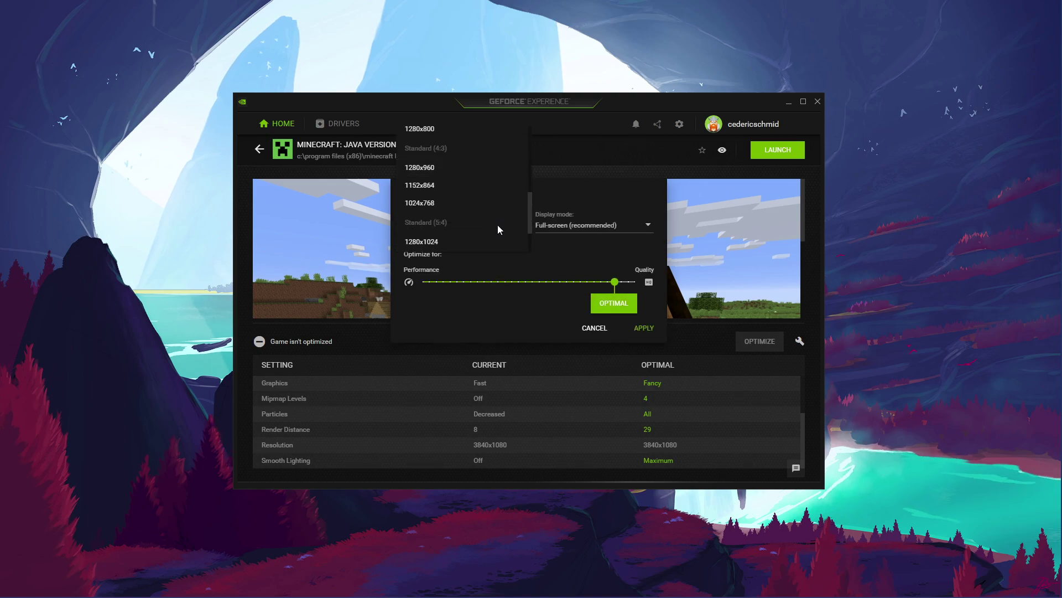
# Close the custom settings unapplied and confirm In-Game Overlay is off in general settings
pyautogui.click(572, 120)
pyautogui.click(679, 124)
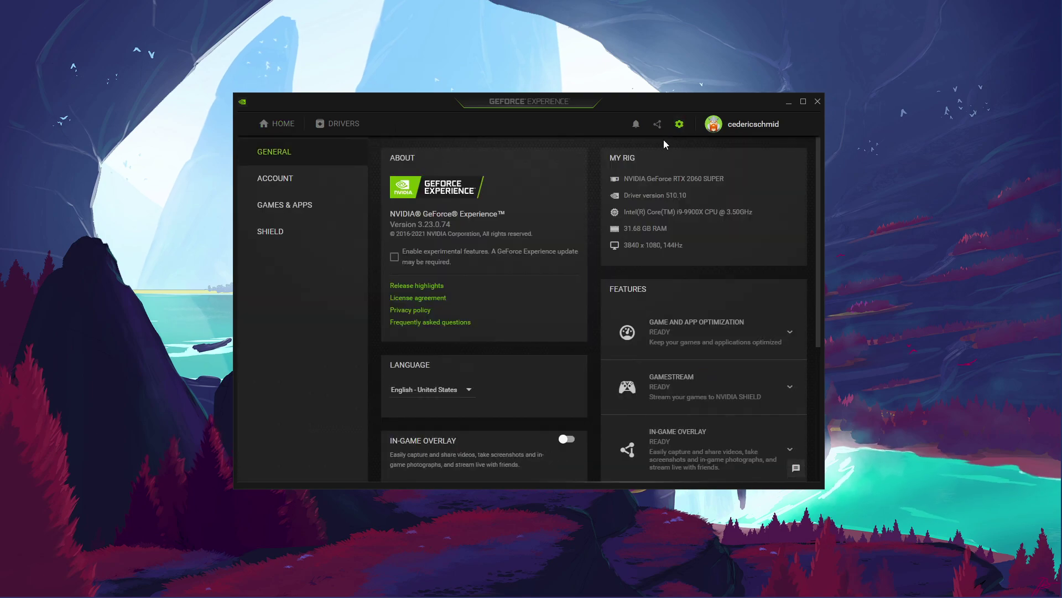
pyautogui.scroll(-3, 562, 276)
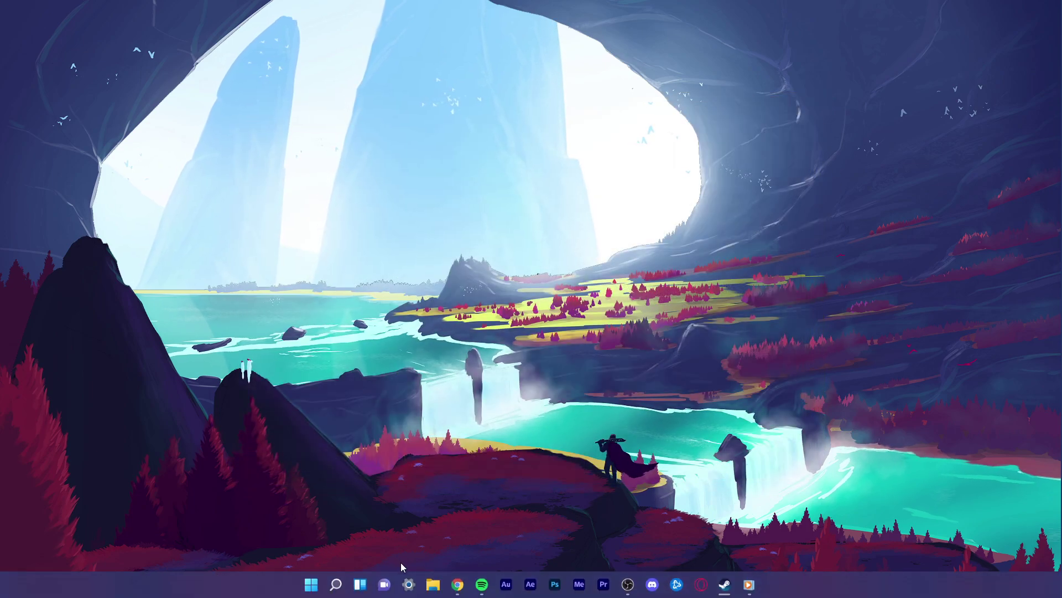
# In Settings › Gaming › Game Mode, leave the Game Mode toggle switched Off
pyautogui.click(408, 584)
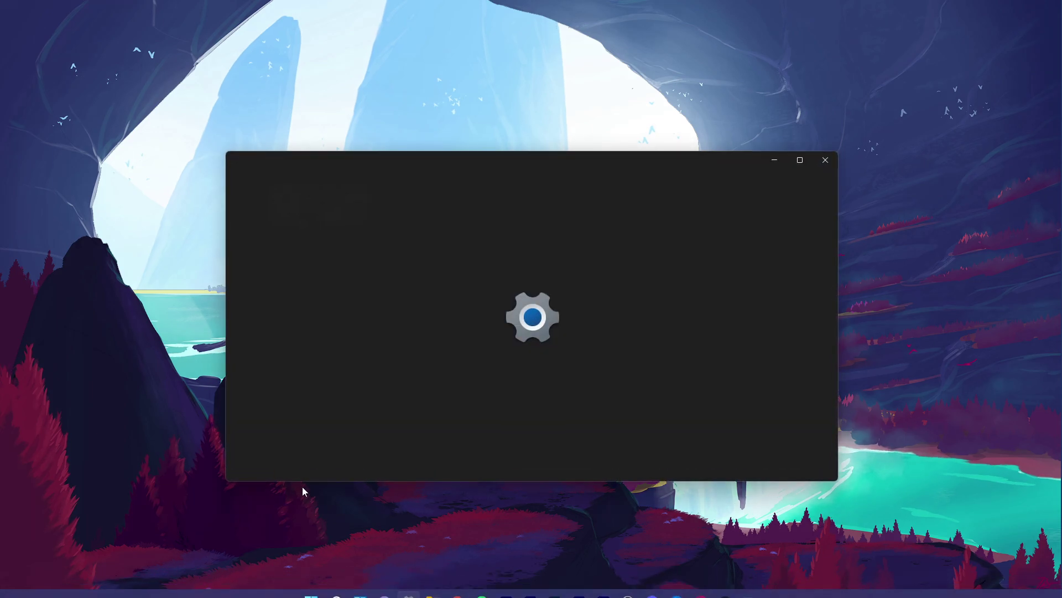
pyautogui.click(278, 427)
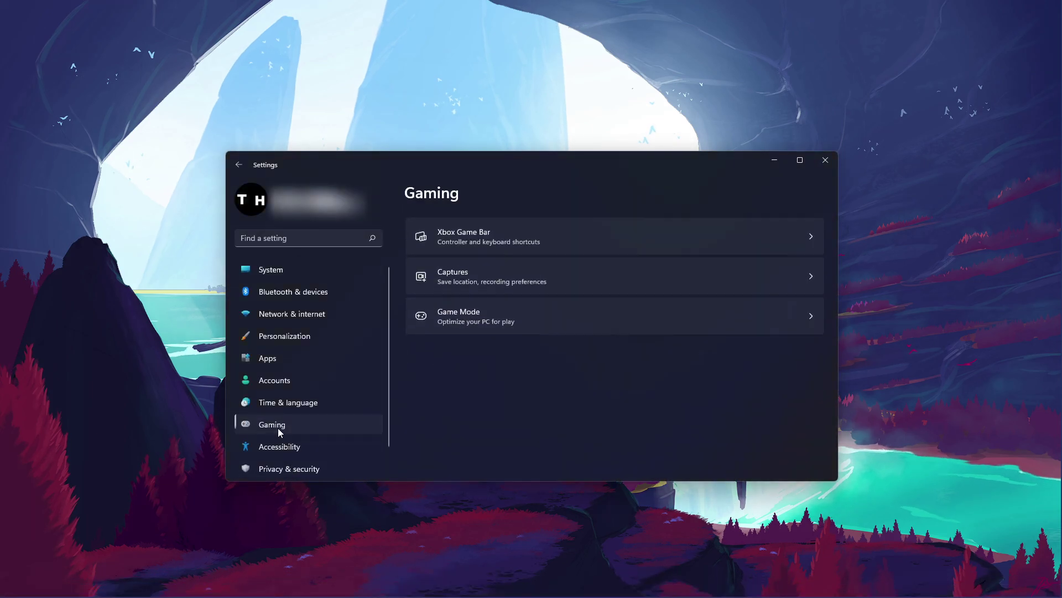
pyautogui.click(554, 313)
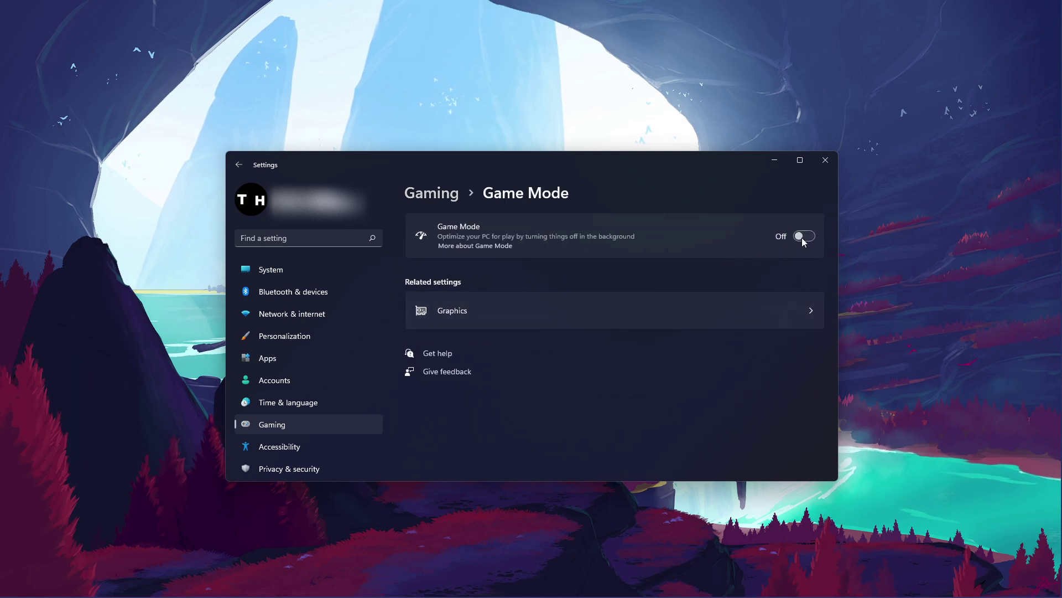
pyautogui.click(803, 241)
pyautogui.click(804, 241)
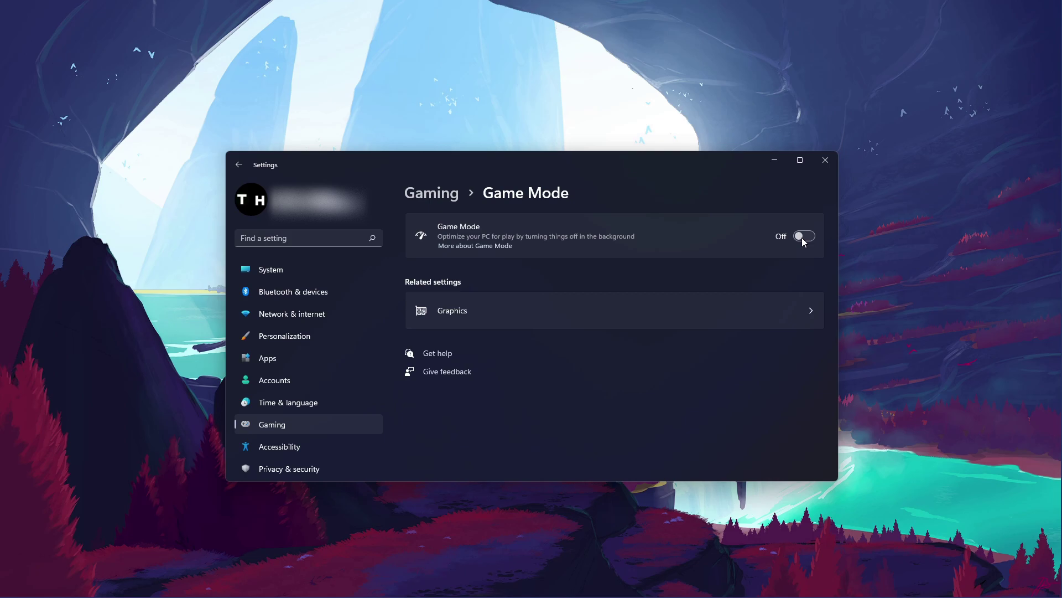
pyautogui.click(804, 238)
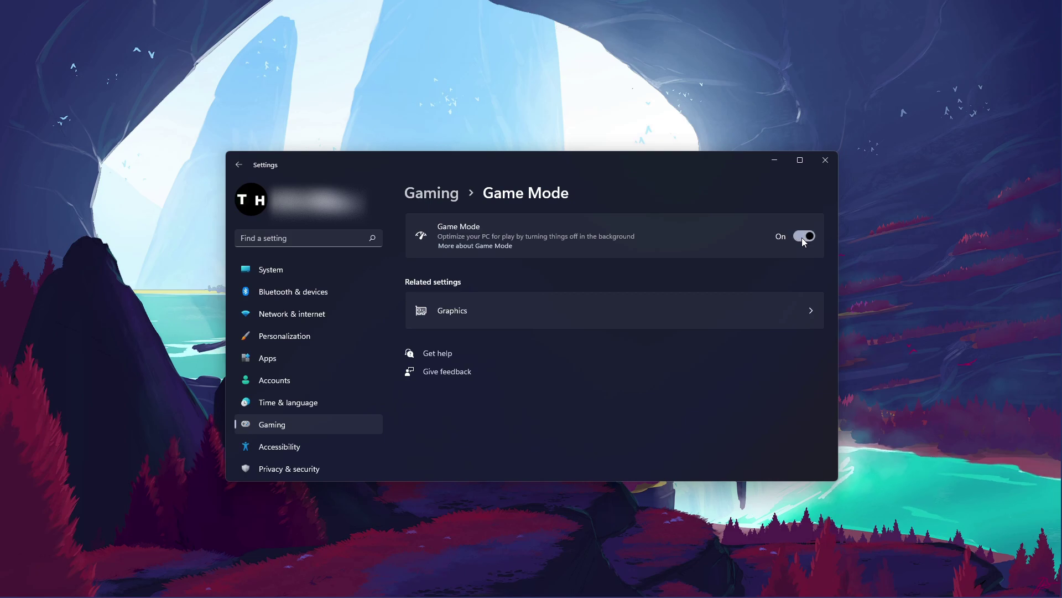
pyautogui.click(804, 238)
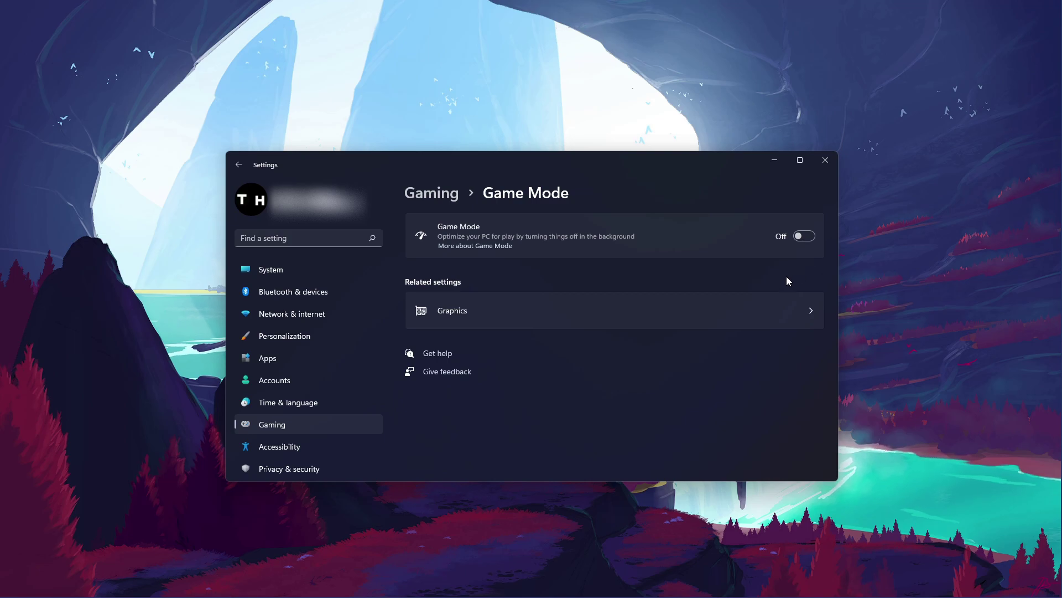
# Go to the Graphics settings page and start browsing for a desktop app to add
pyautogui.click(446, 312)
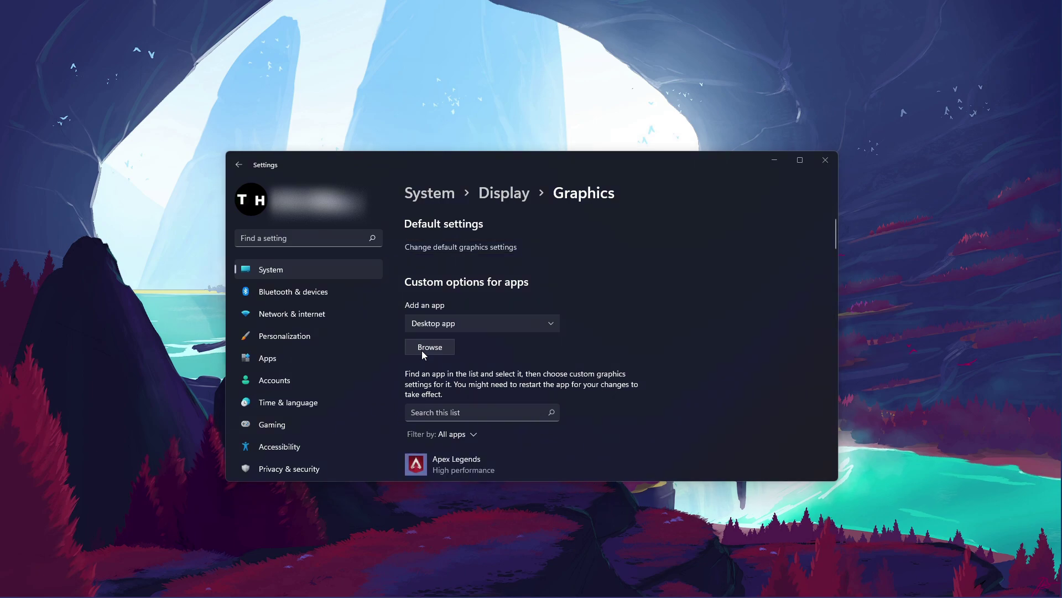
pyautogui.click(423, 351)
pyautogui.moveTo(450, 167); pyautogui.dragTo(415, 177)
# Add javaw from C:\Program Files\Common Files\Oracle\Java\javapath to the graphics app list
pyautogui.click(299, 192)
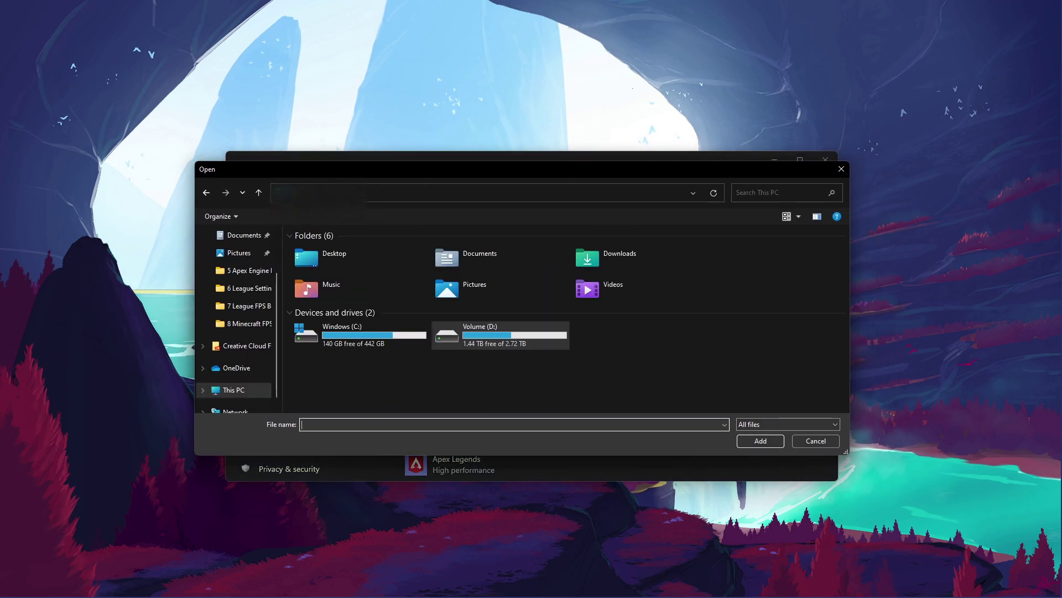
pyautogui.doubleClick(332, 342)
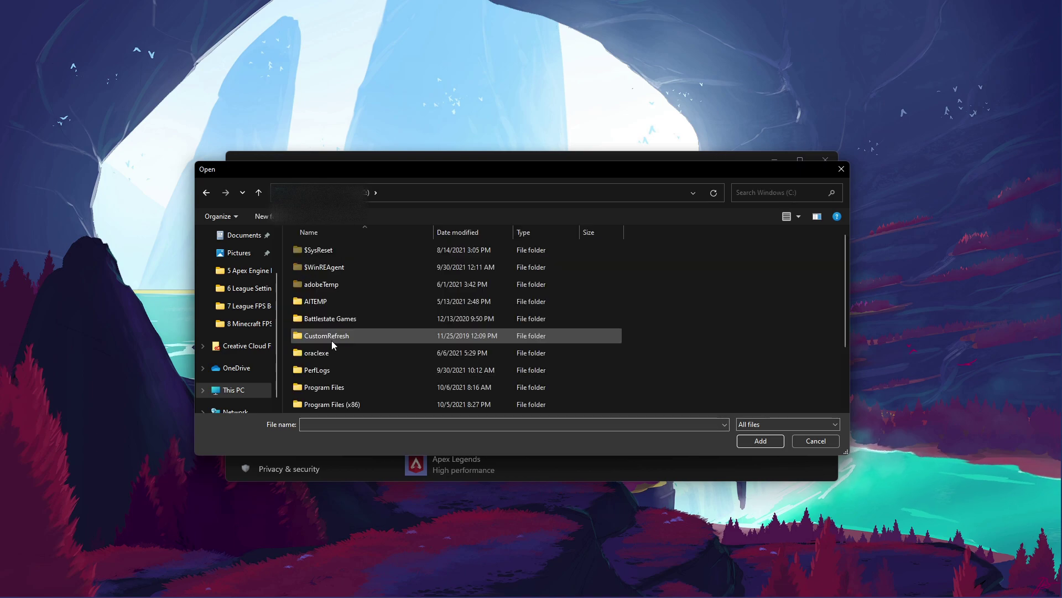
pyautogui.doubleClick(343, 383)
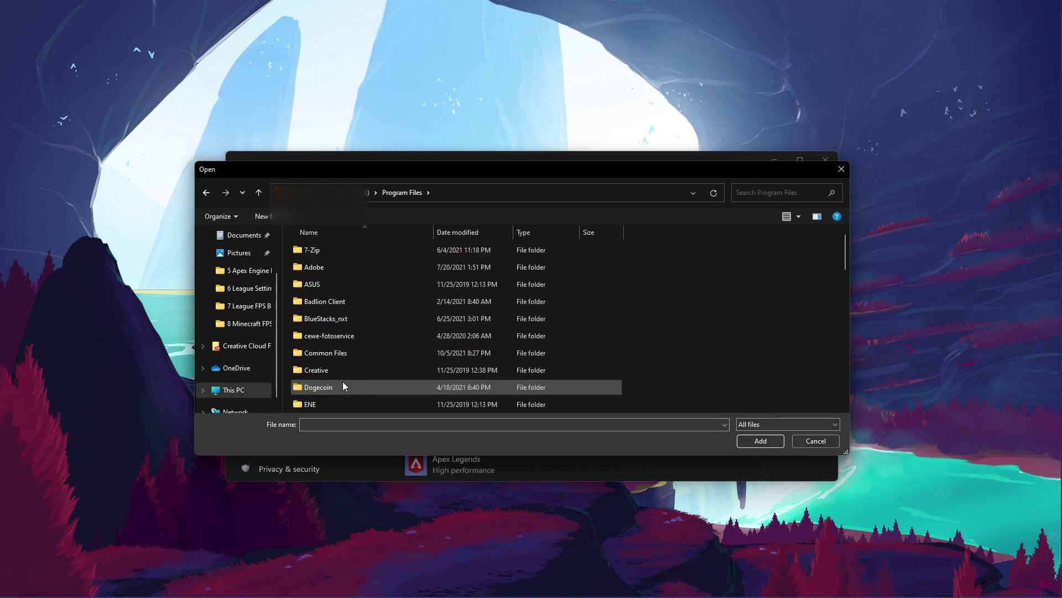
pyautogui.doubleClick(368, 353)
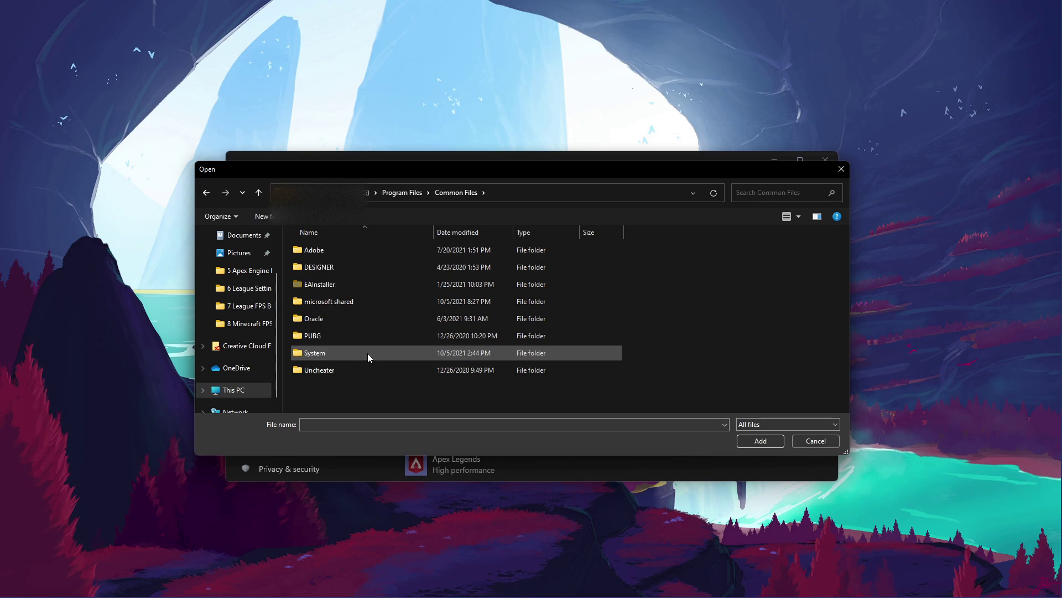
pyautogui.doubleClick(350, 316)
pyautogui.doubleClick(348, 256)
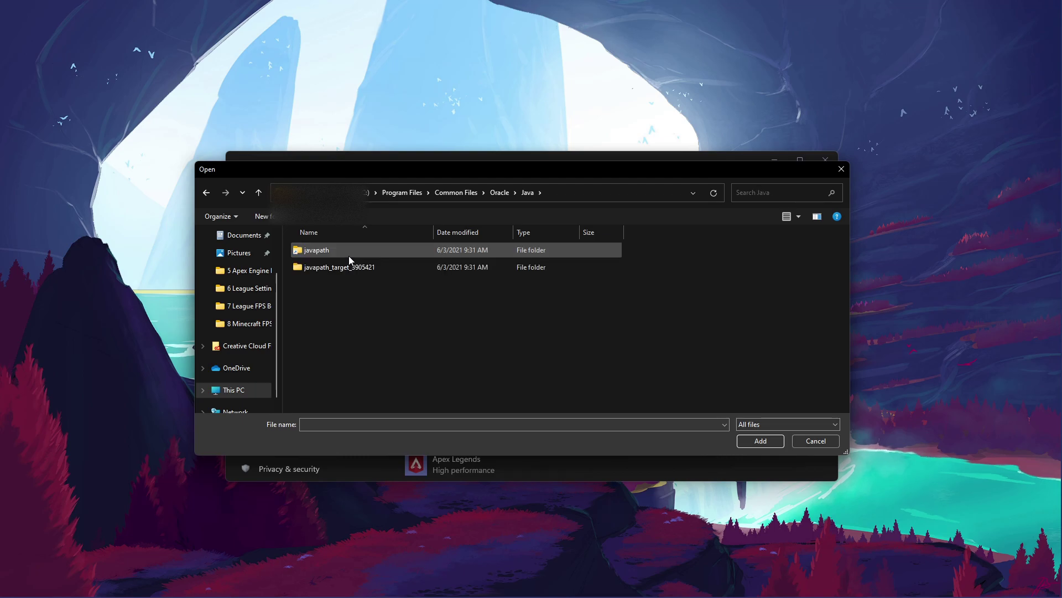
pyautogui.doubleClick(364, 253)
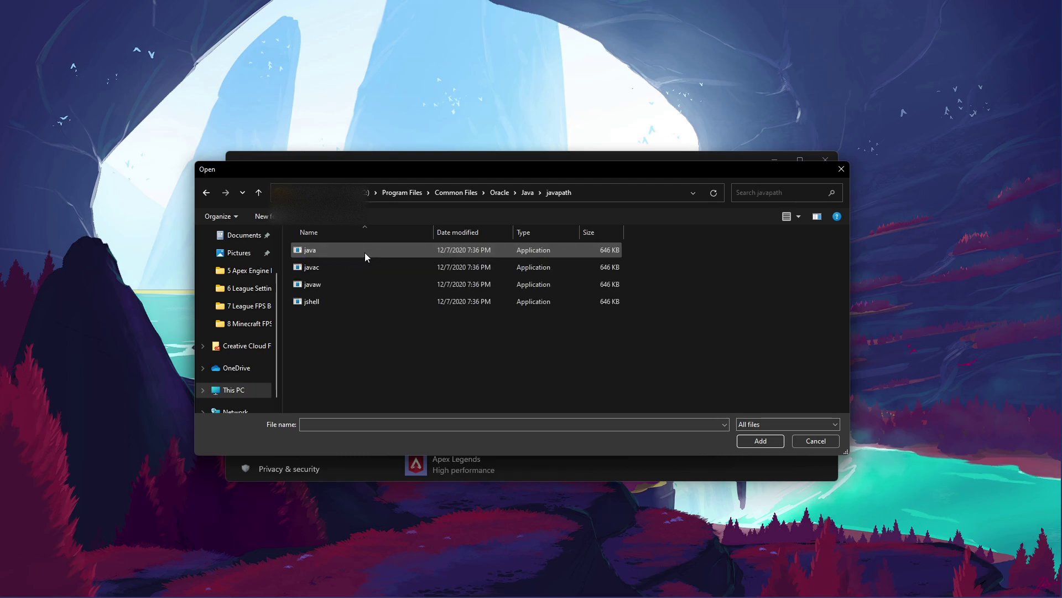
pyautogui.click(353, 284)
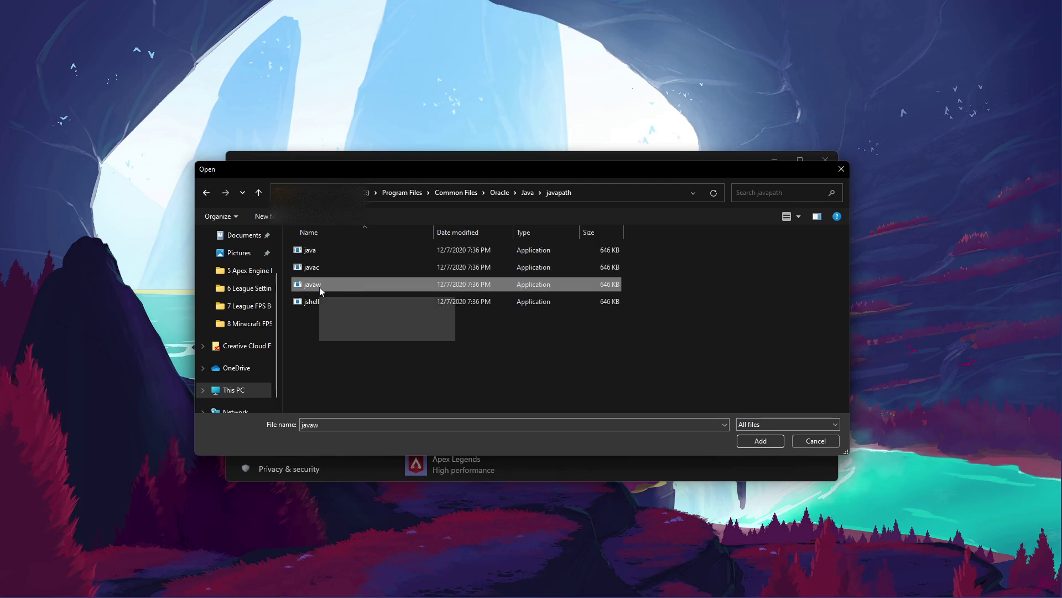
pyautogui.click(755, 441)
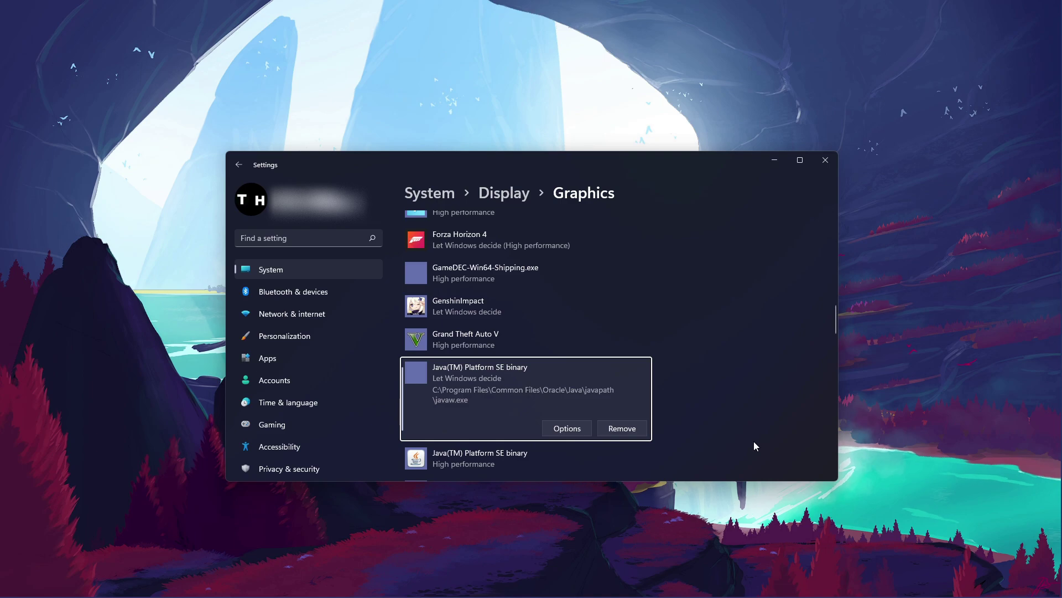
# Save the Java(TM) Platform SE binary graphics preference as High performance
pyautogui.click(567, 429)
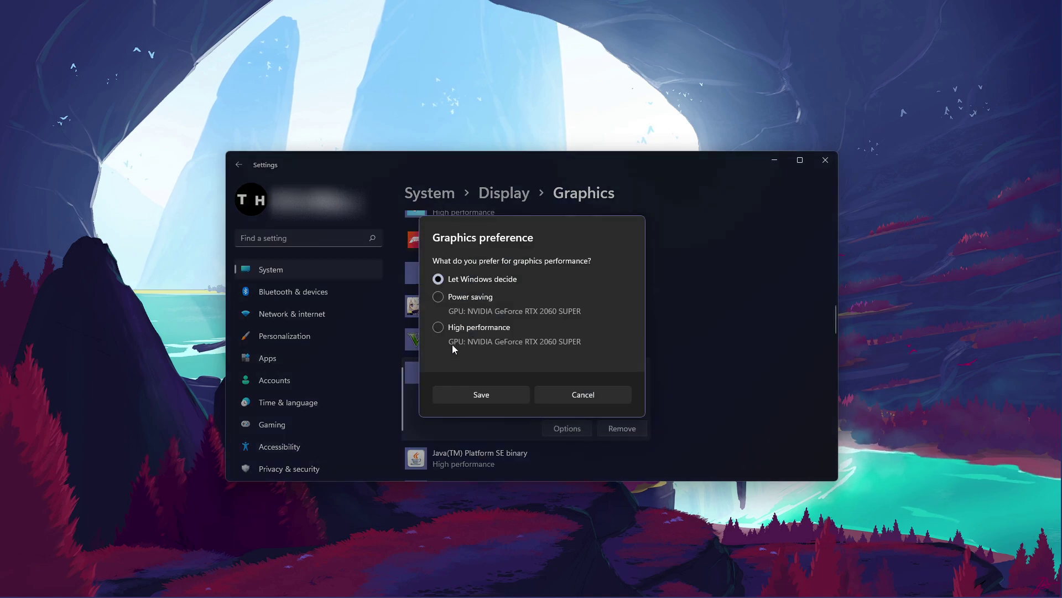
pyautogui.click(439, 328)
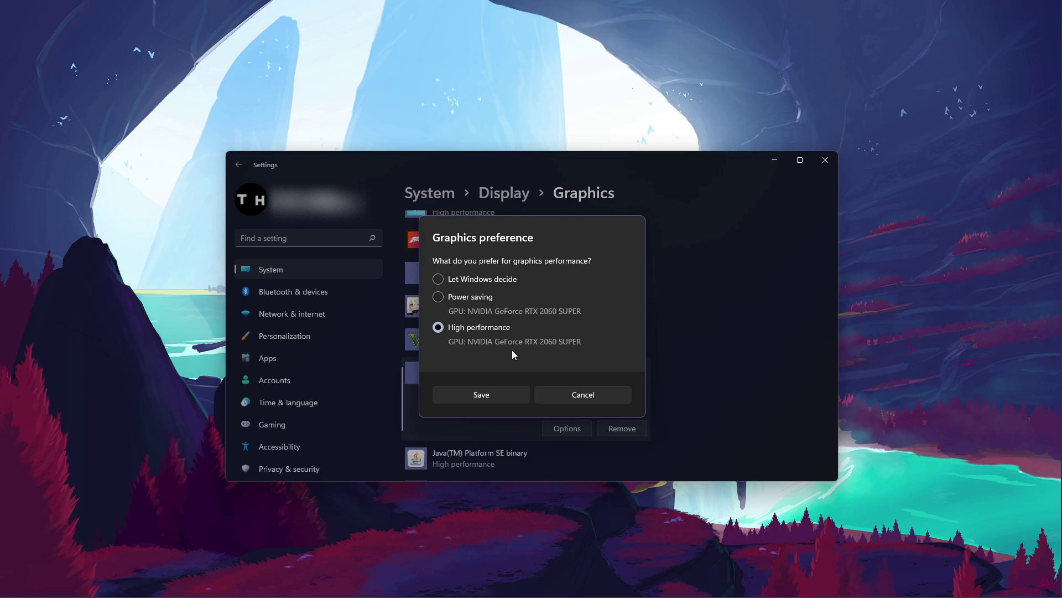
pyautogui.click(482, 393)
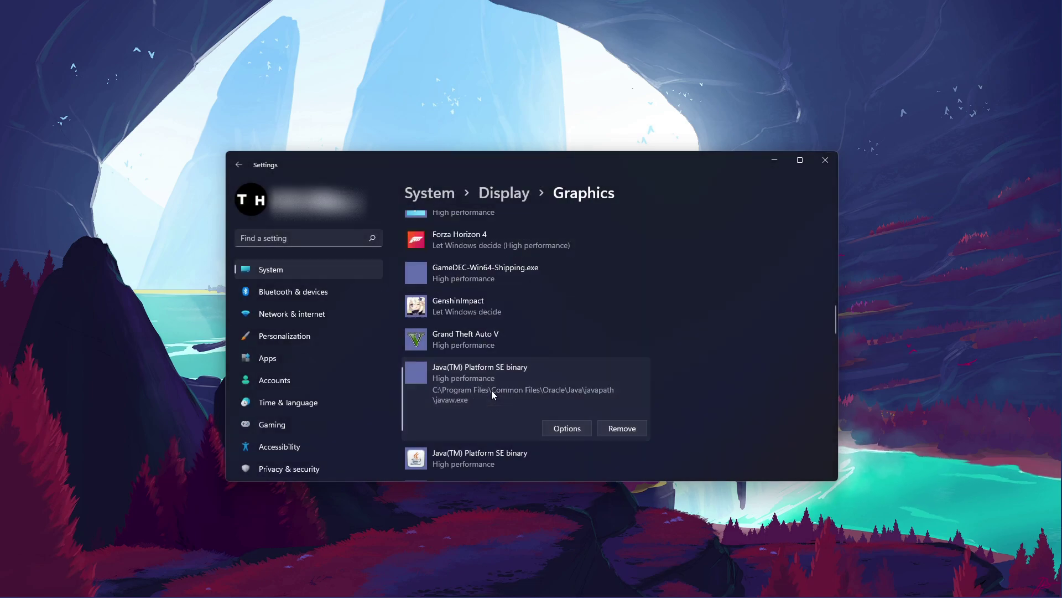
# Search settings for 'update', go to Windows Update and check for updates
pyautogui.click(337, 238)
pyautogui.write('update')
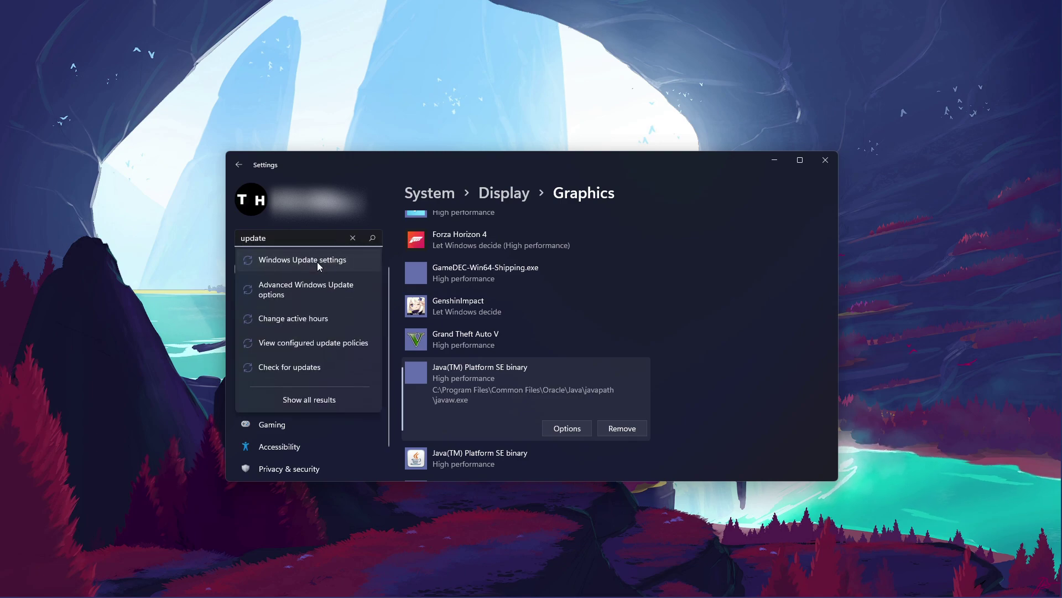
pyautogui.click(317, 261)
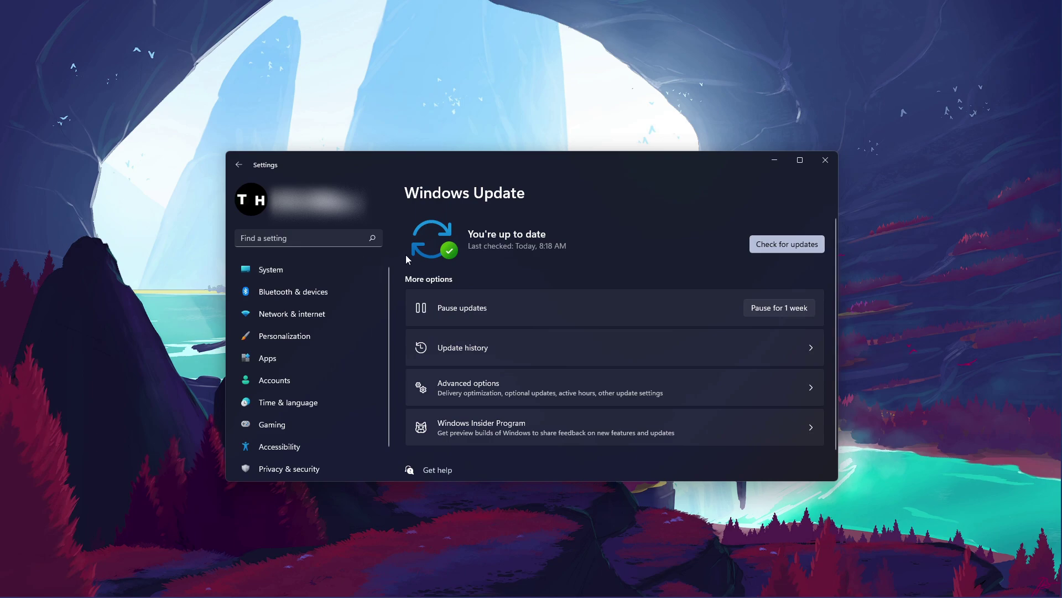
pyautogui.click(756, 246)
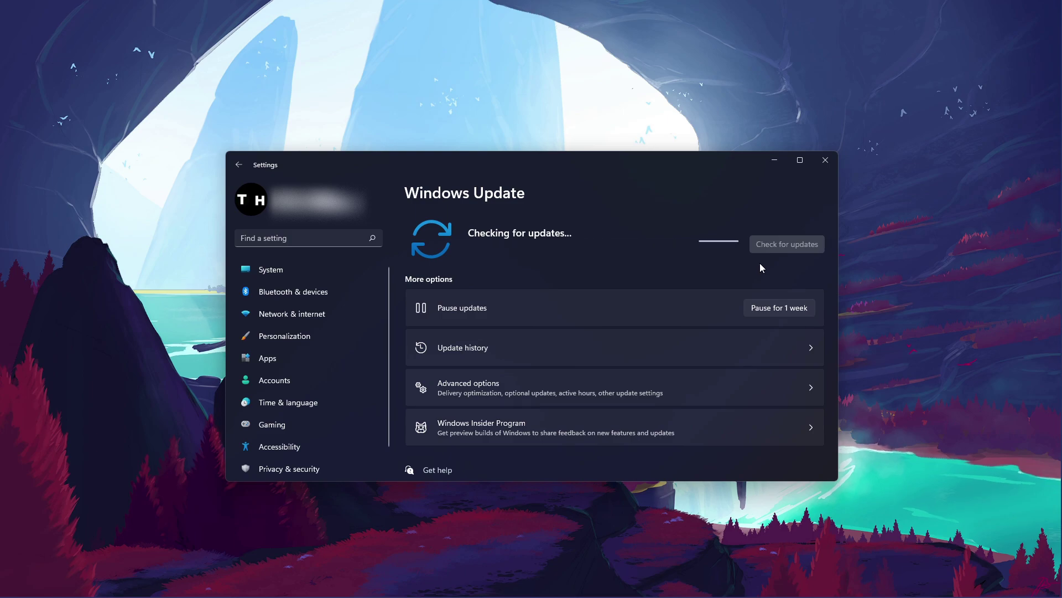
# Close Settings and open the %temp% folder from the Start menu search
pyautogui.click(825, 160)
pyautogui.press('super')
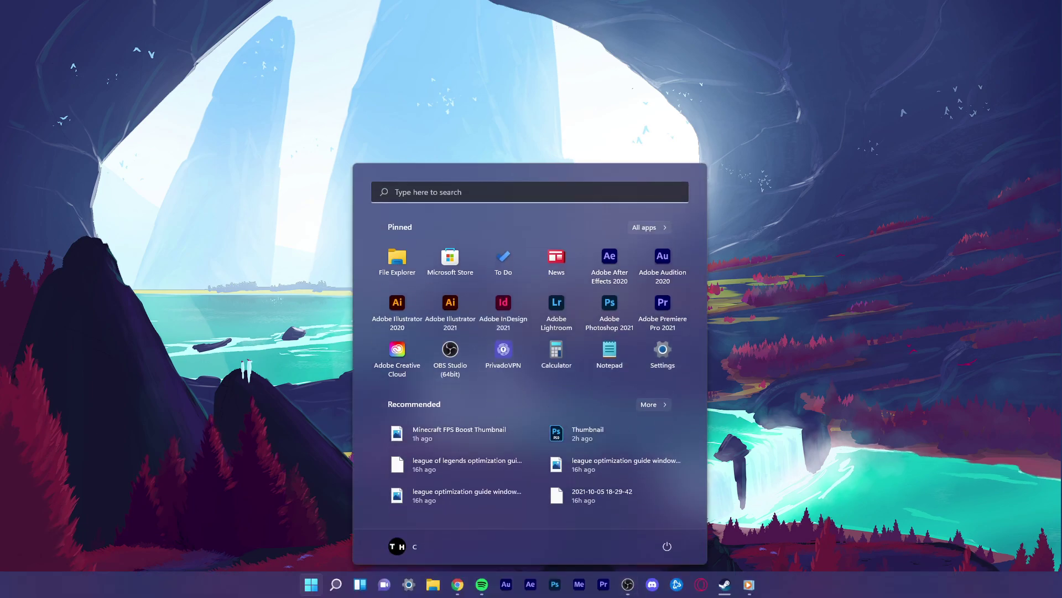
pyautogui.write('%temp%')
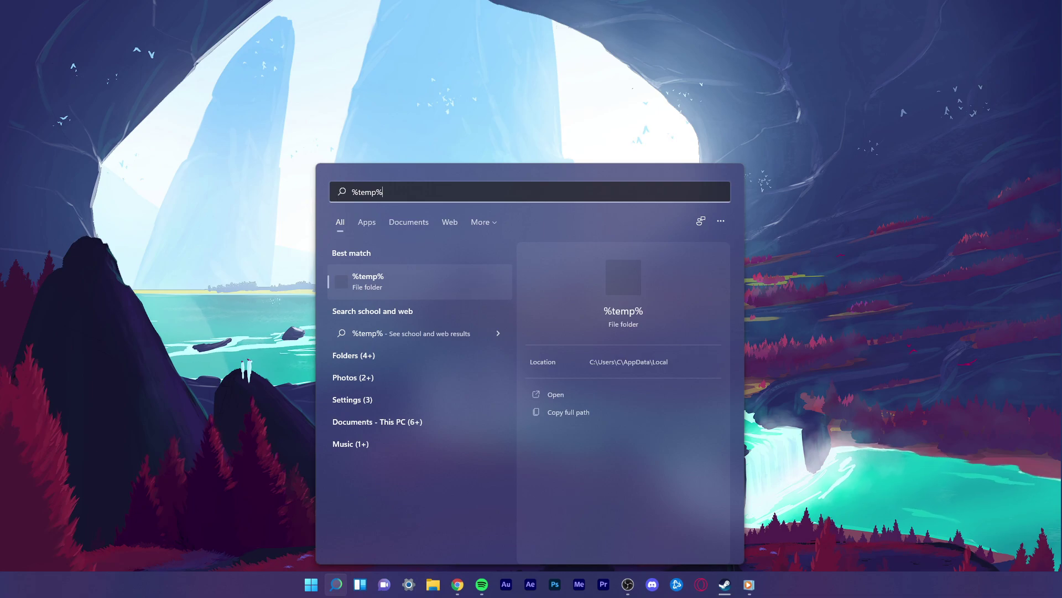
pyautogui.press('Return')
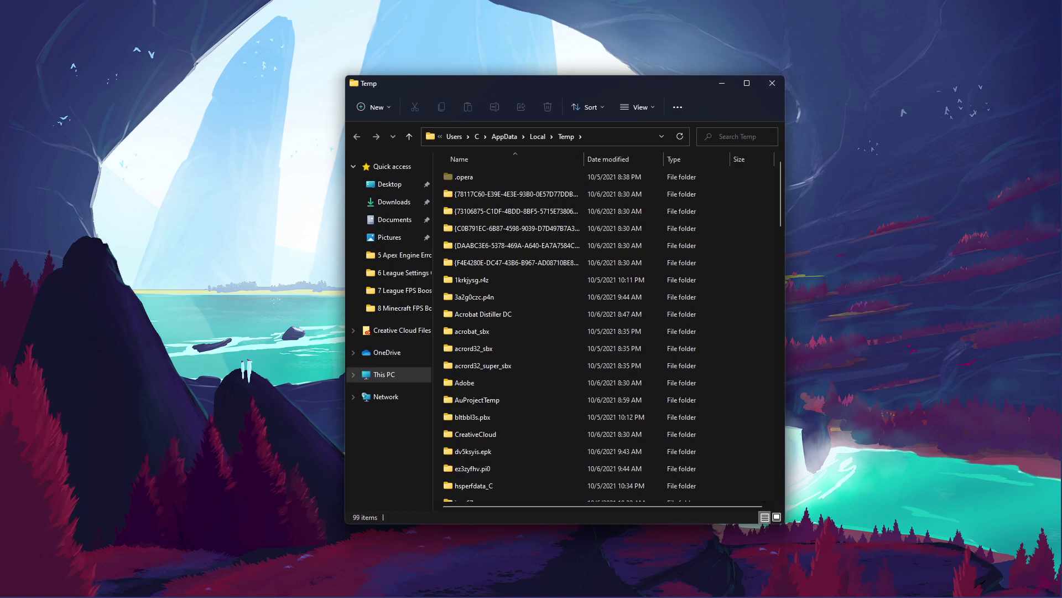
# Delete all Temp folder items, skipping every in-use file, leaving 22 items
pyautogui.hotkey('ctrl', 'a')
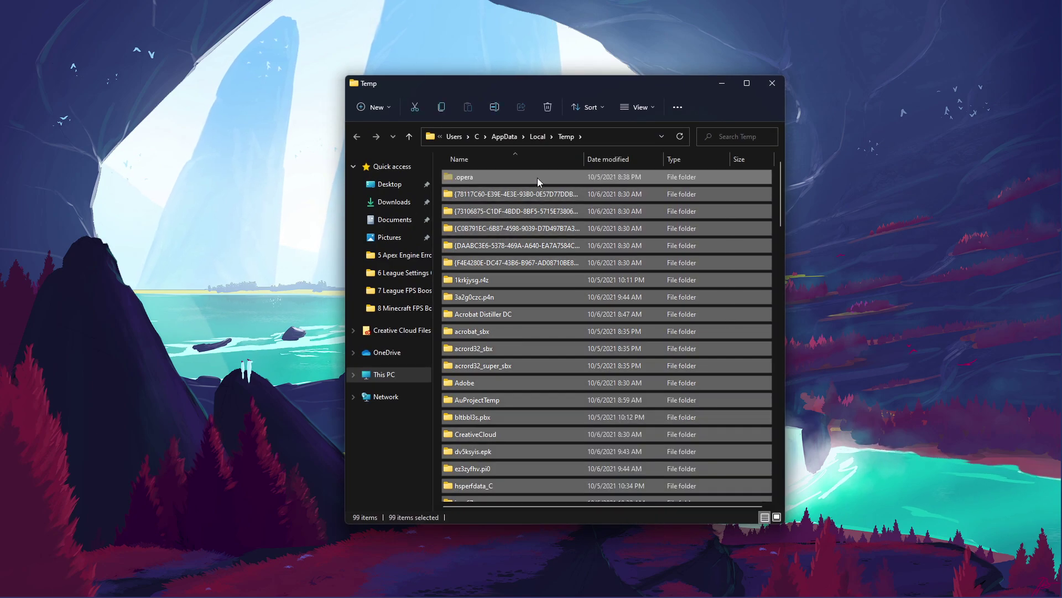
pyautogui.rightClick(537, 178)
pyautogui.click(622, 191)
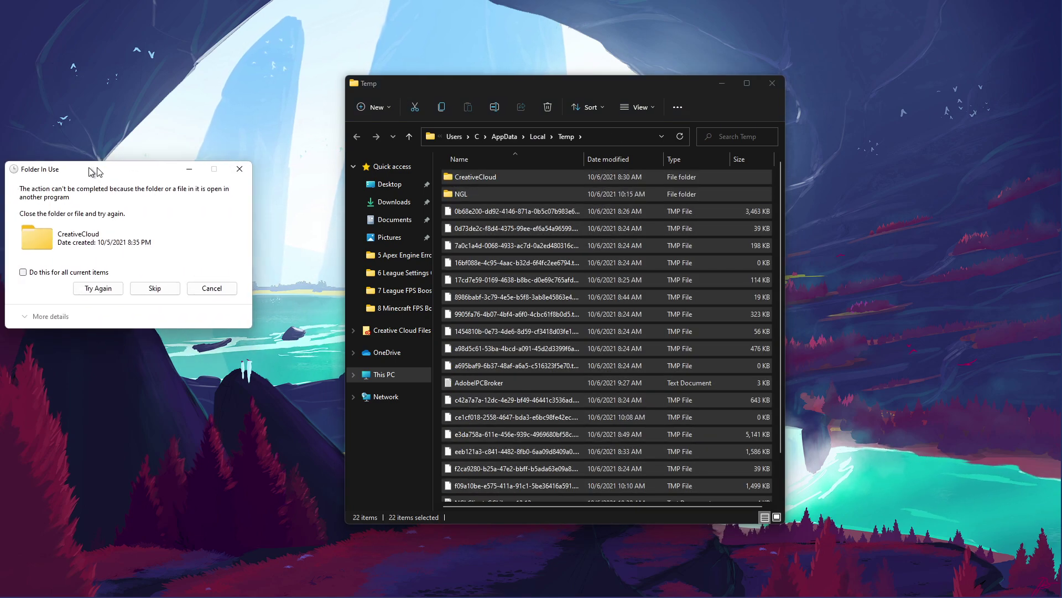
pyautogui.moveTo(95, 171); pyautogui.dragTo(183, 169)
pyautogui.click(110, 270)
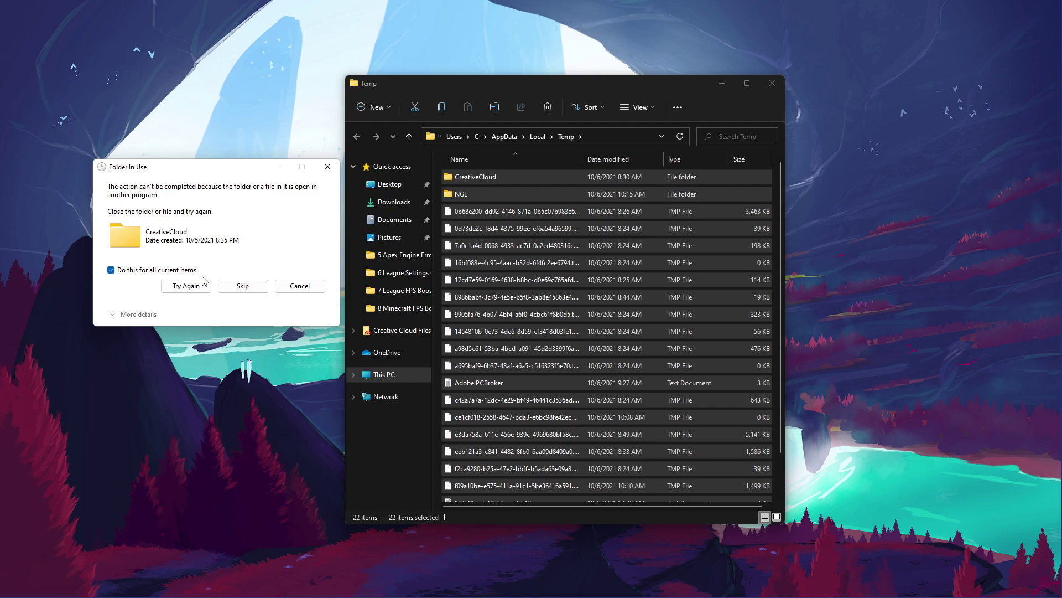
pyautogui.click(238, 286)
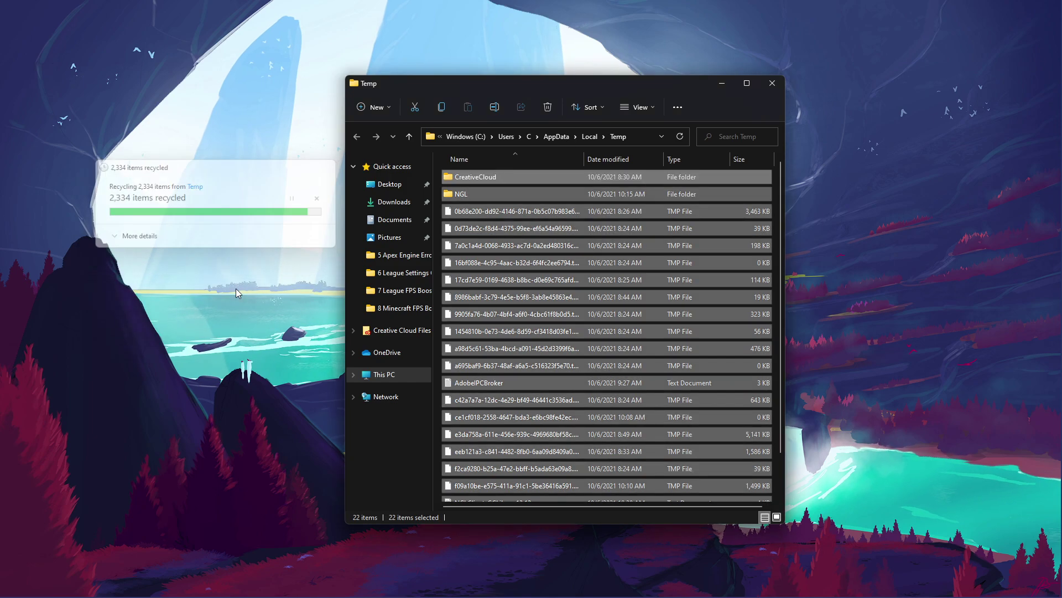
pyautogui.click(543, 247)
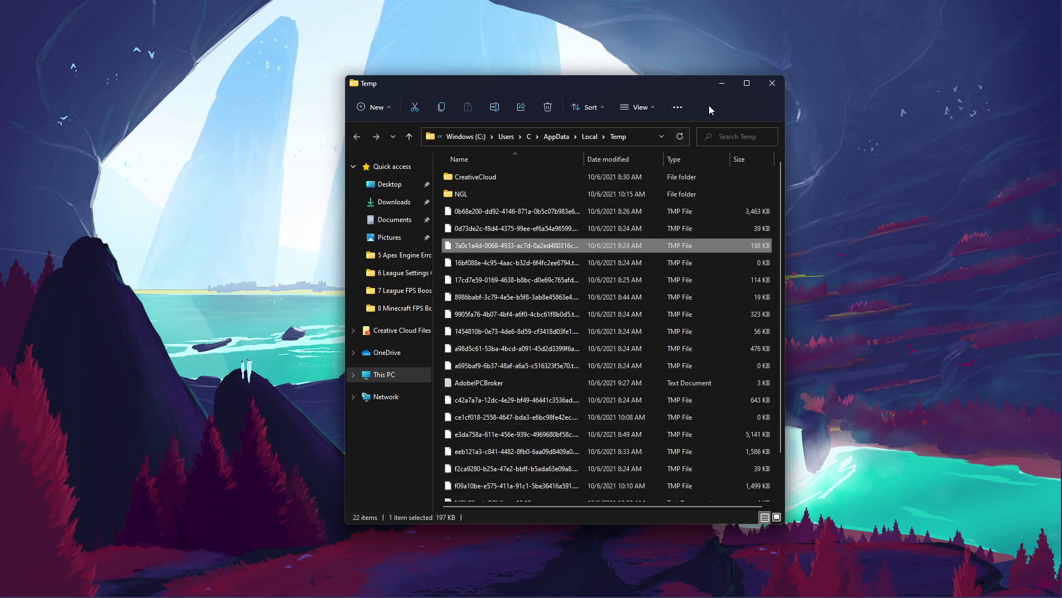